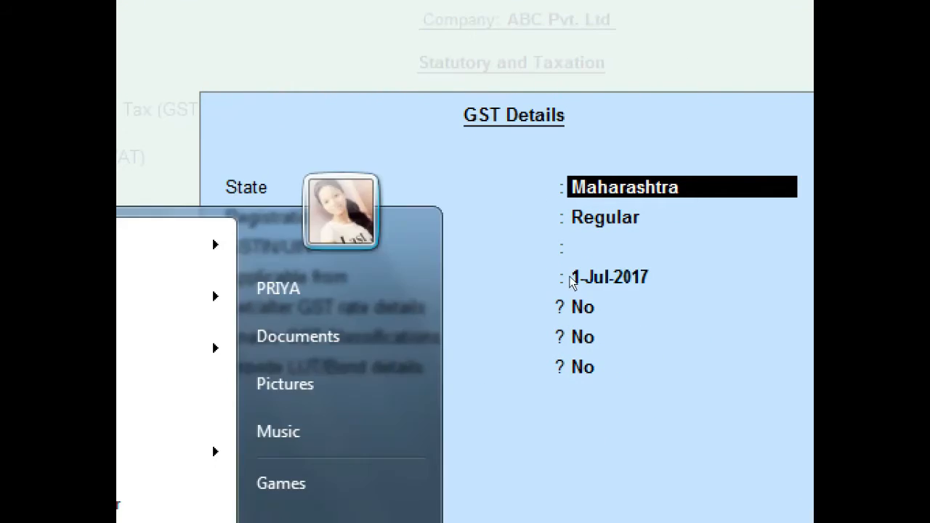
key("super")
key("super")
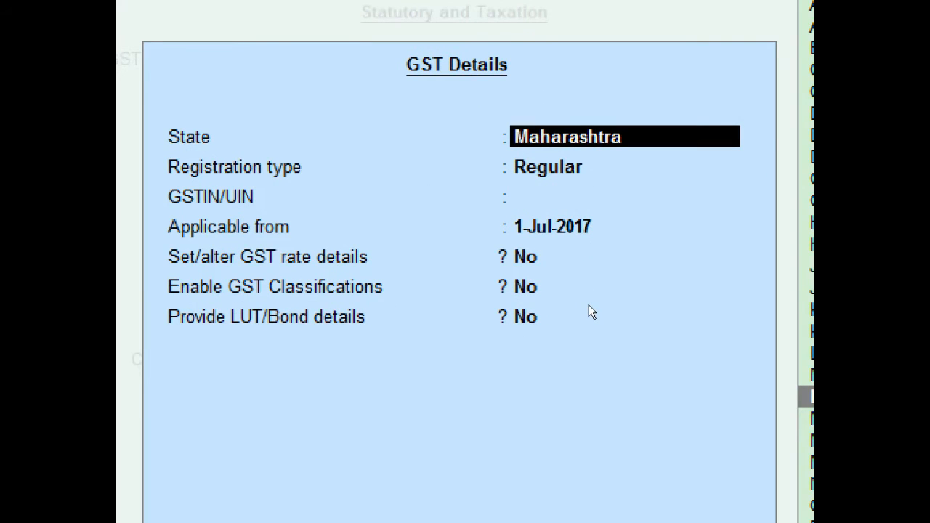
Step: Keep state Maharashtra and registration type Regular, enter the company's GSTIN/UIN, and keep 1-Jul-2017 as the applicable date
key("Return")
key("Return")
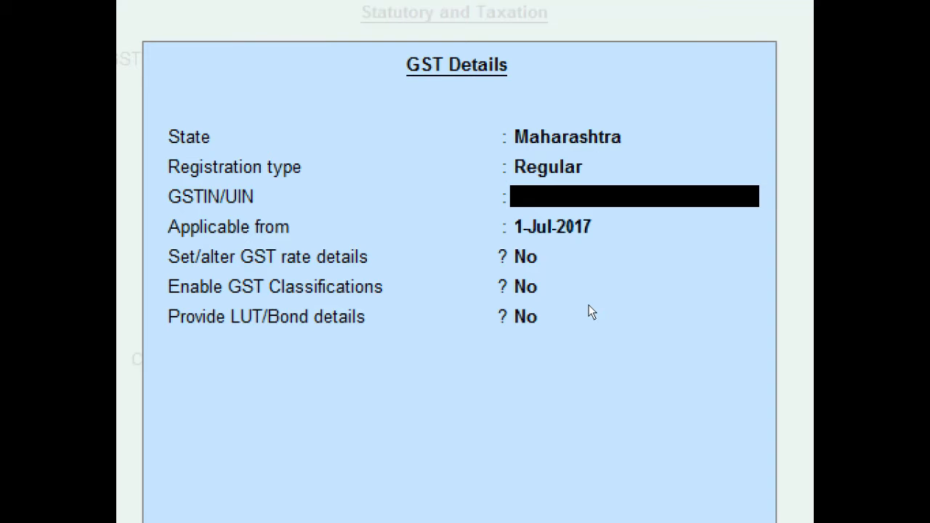
type("27ASDF")
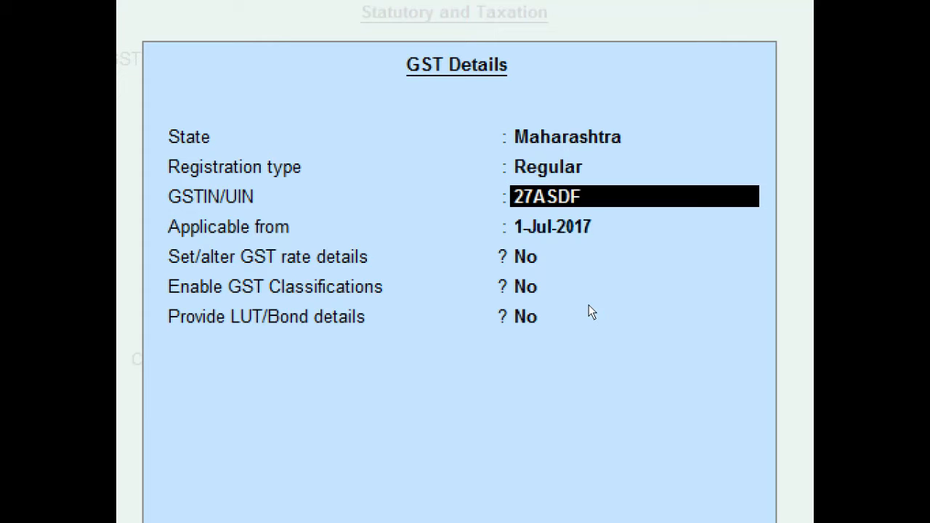
key("BackSpace")
type("PD1245D")
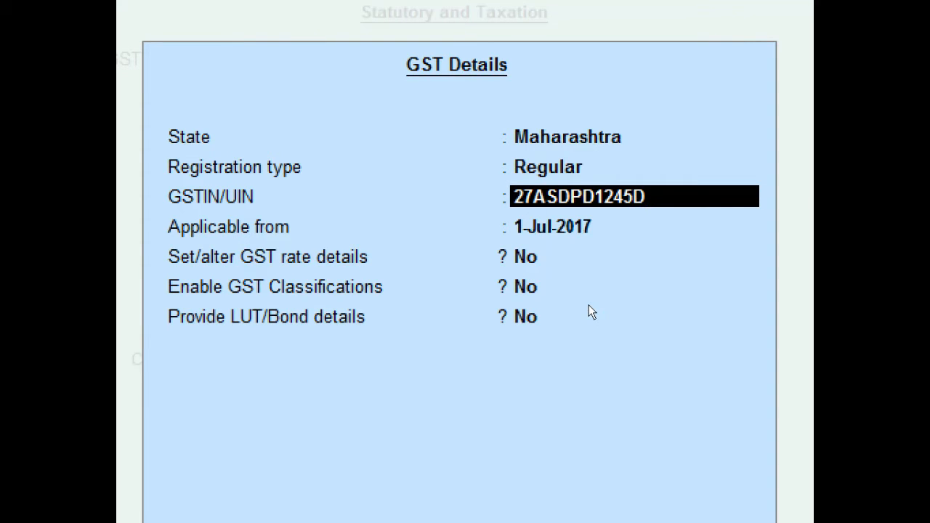
type("1Z1")
key("Return")
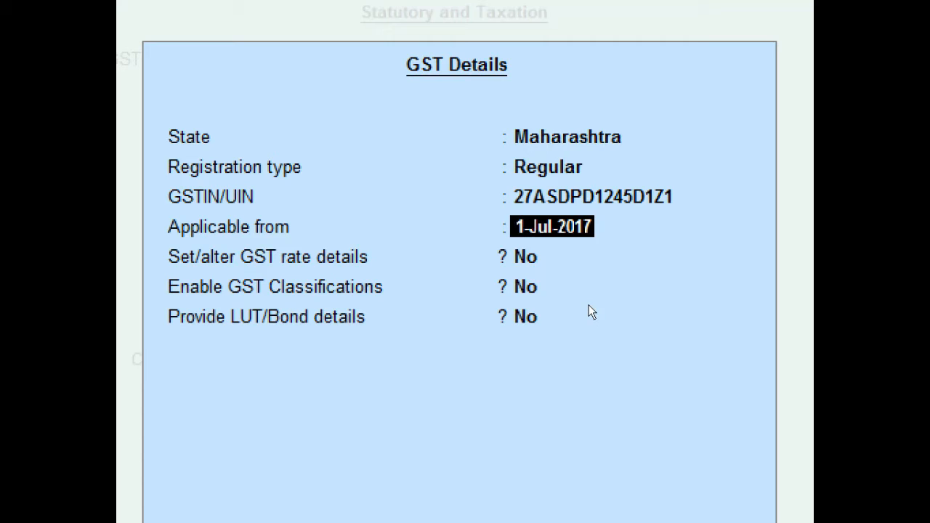
key("Return")
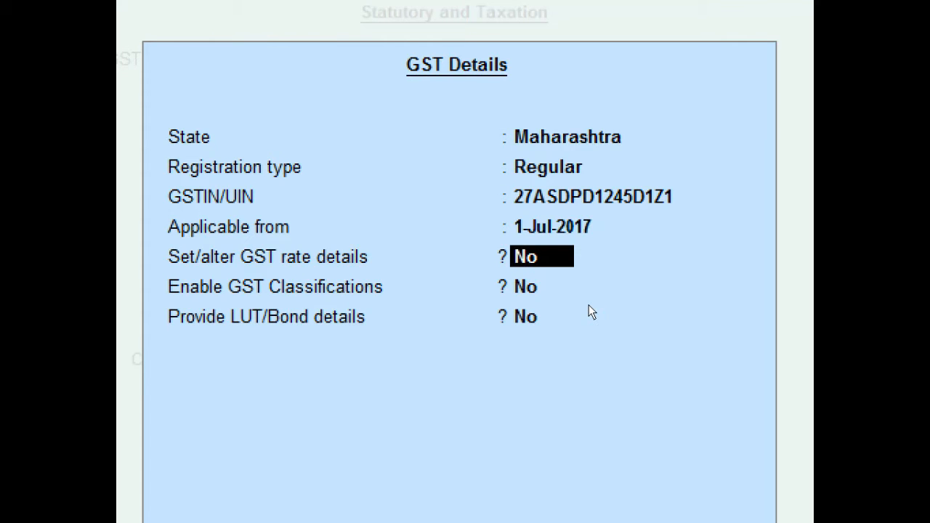
Step: Enable setting GST rate details, and configure them to allow HSN/SAC details and show all GST tax types
type("yes")
key("Return")
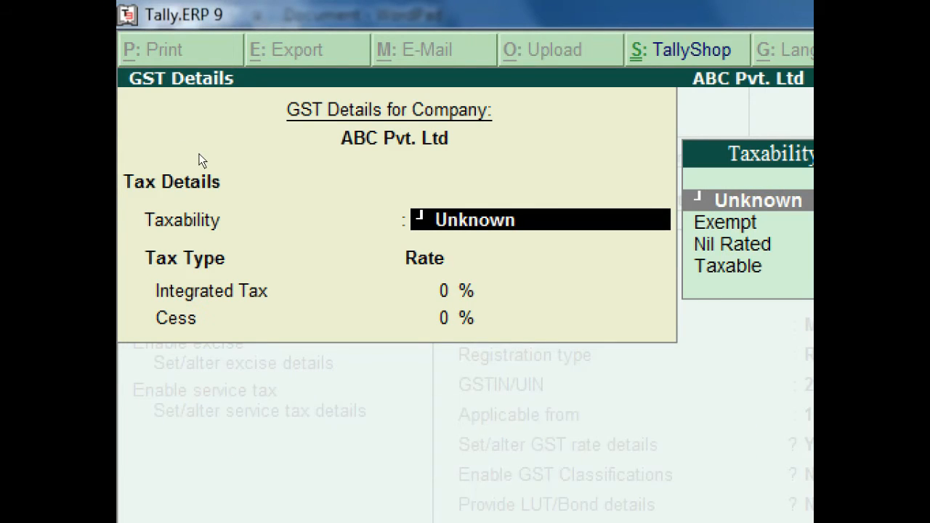
key("F12")
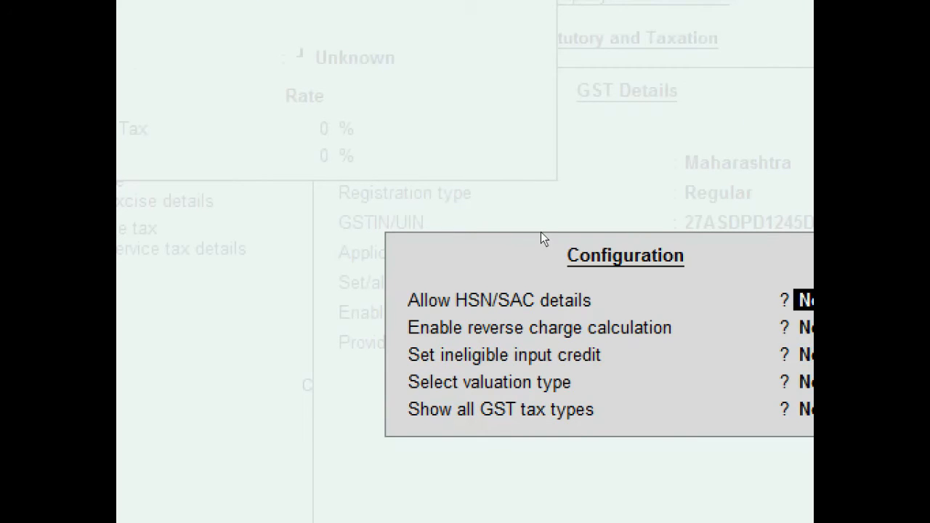
type("yes")
key("Return")
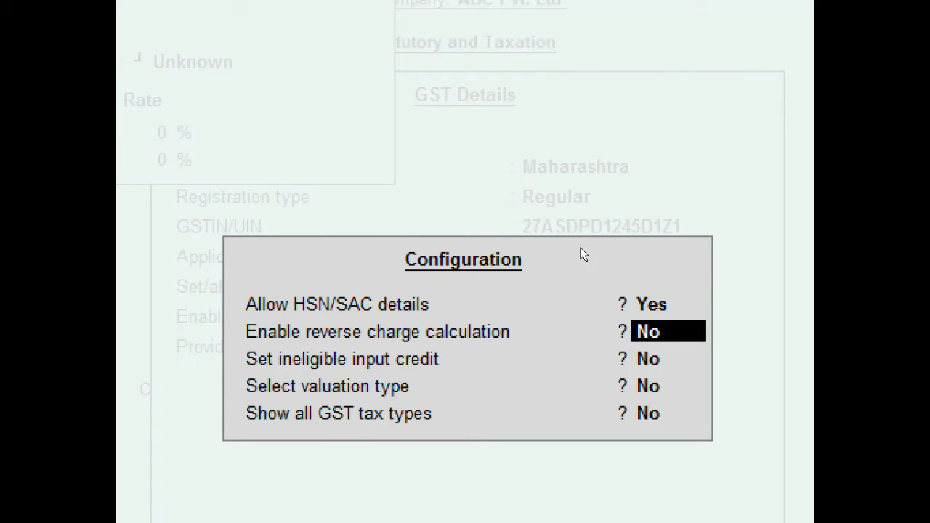
key("Return")
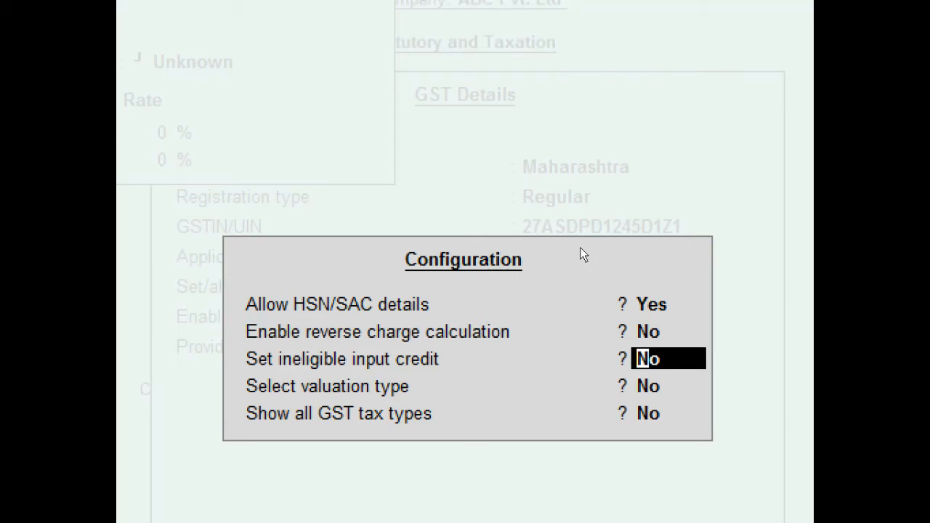
key("Return")
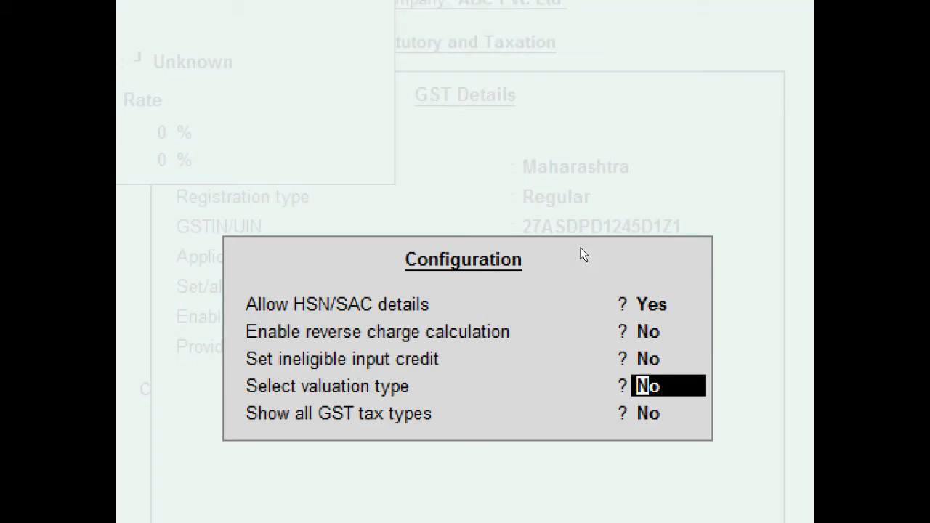
key("Return")
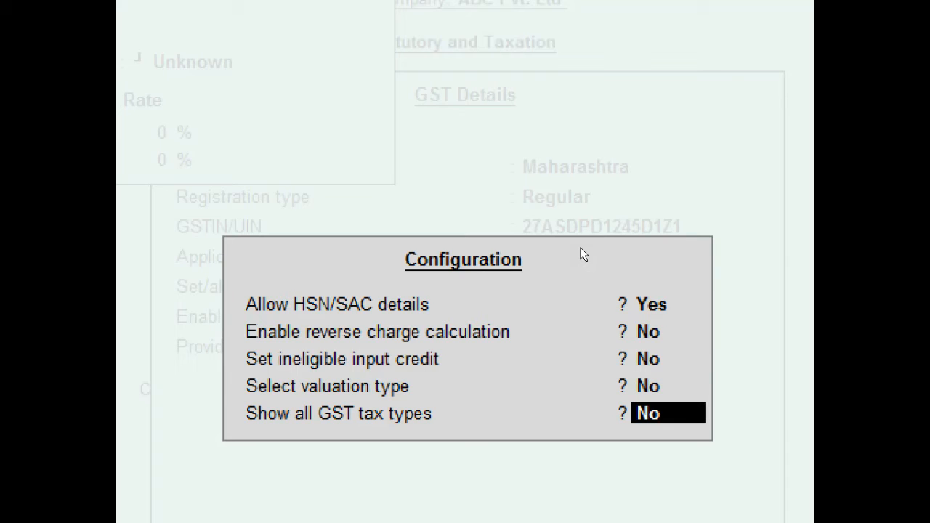
type("yes")
key("Return")
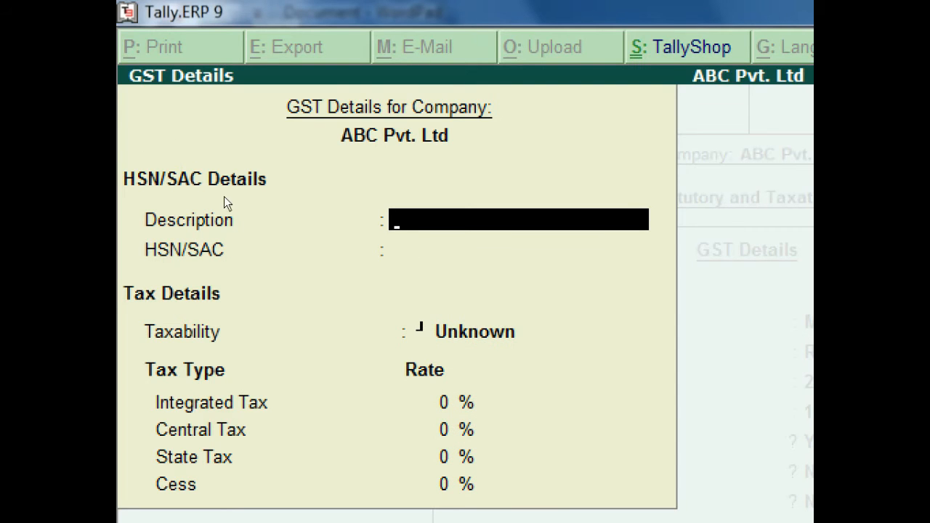
Step: Leave the HSN/SAC details blank, set the company's taxability to Taxable, and set the integrated tax rate to 18%
key("Return")
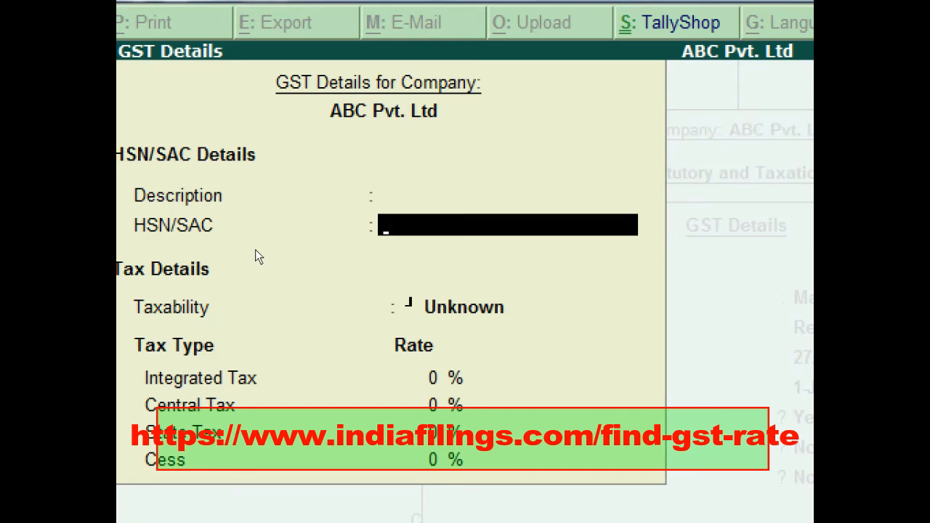
key("Return")
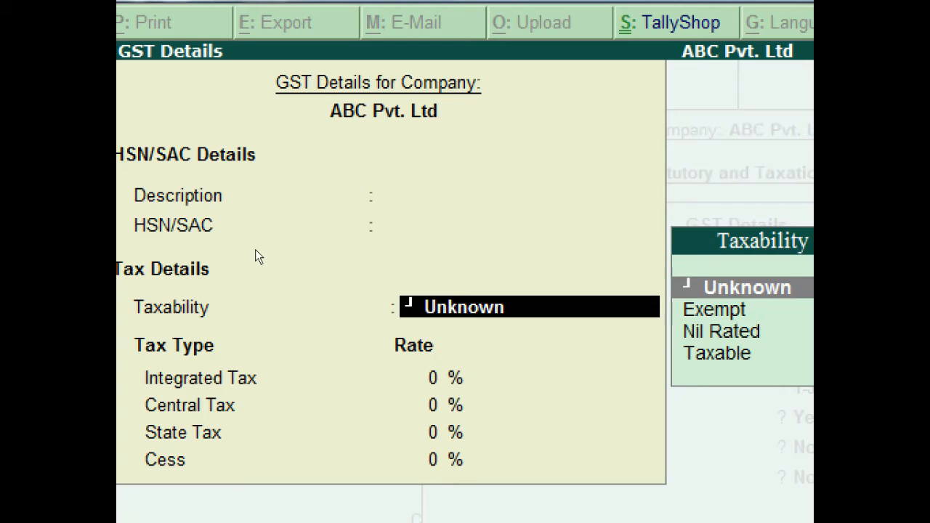
key("Down")
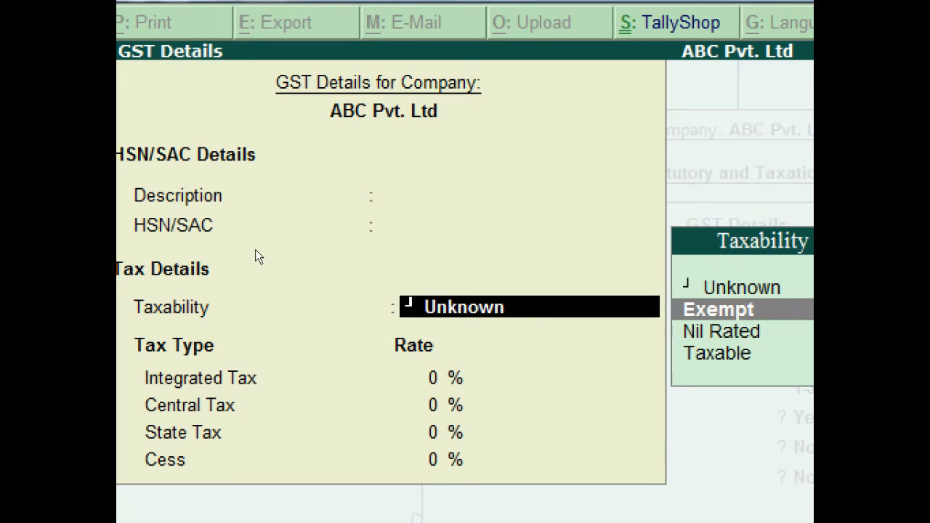
key("Down")
key("Down")
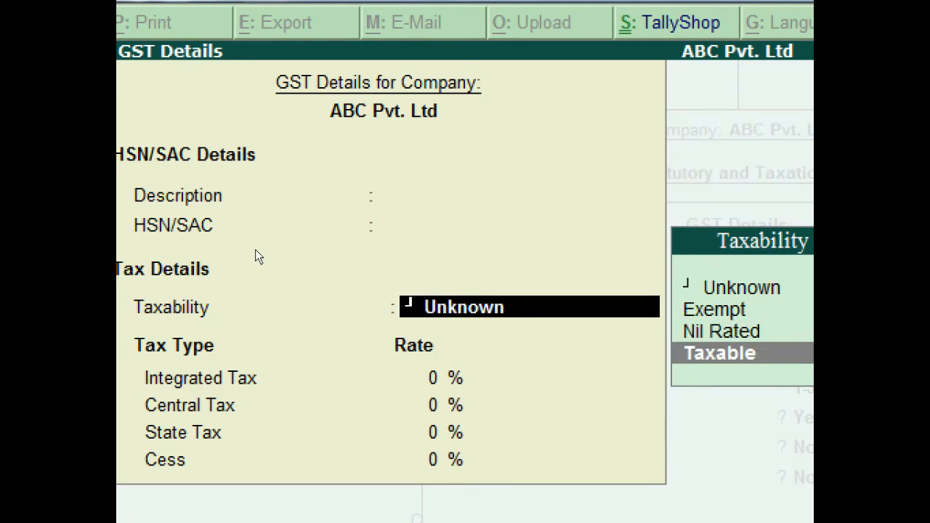
key("Return")
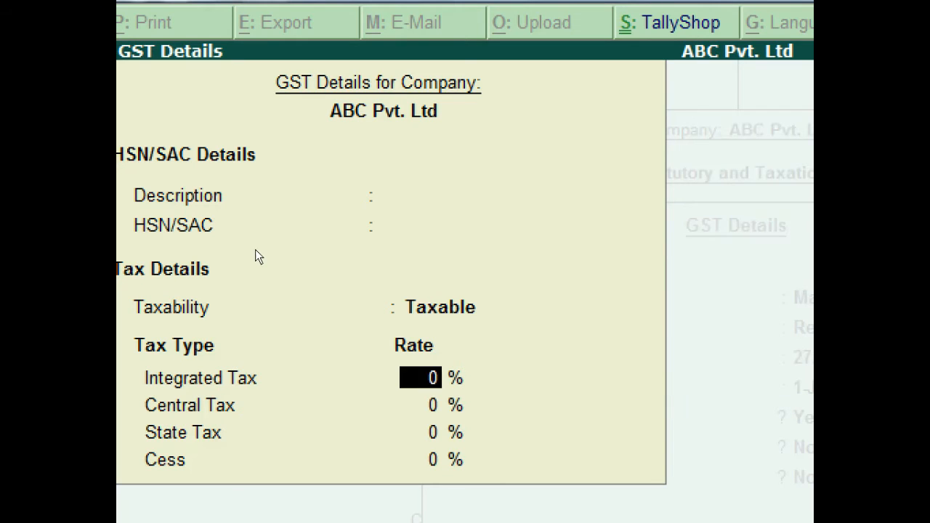
type("18")
key("Return")
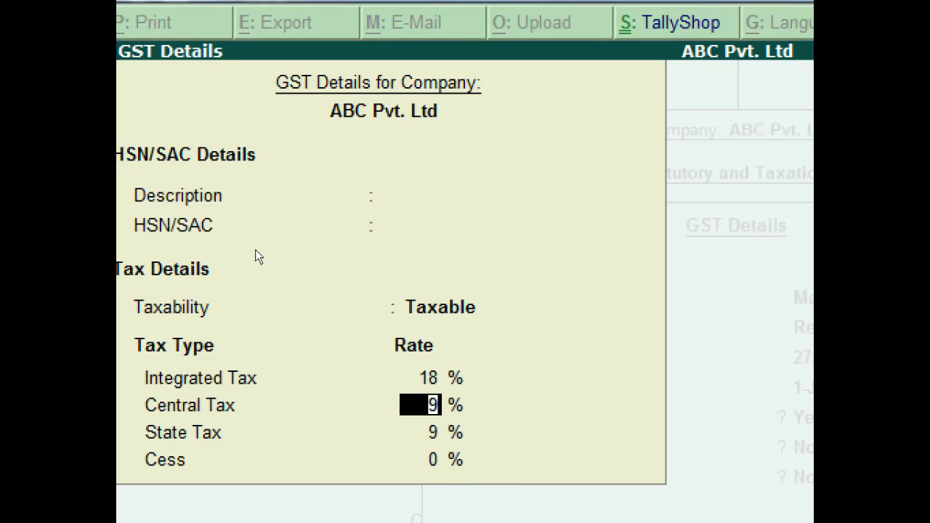
key("Return")
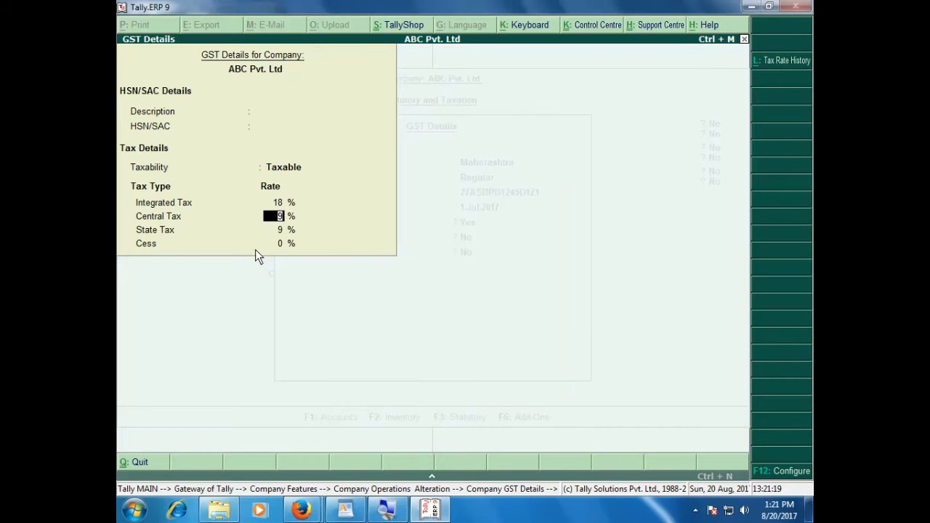
key("Return")
key("Return")
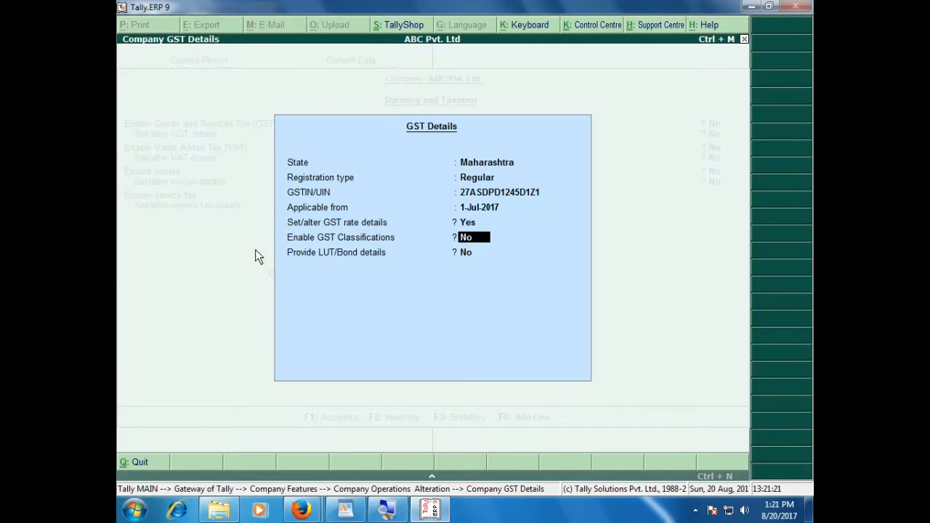
Step: Leave GST classifications and LUT/Bond details set to No and accept the company's GST details
key("Return")
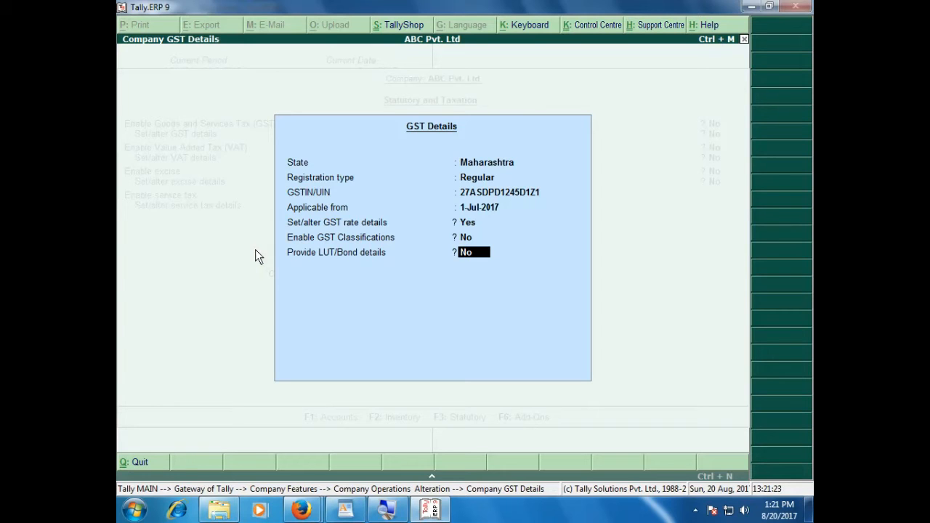
key("Return")
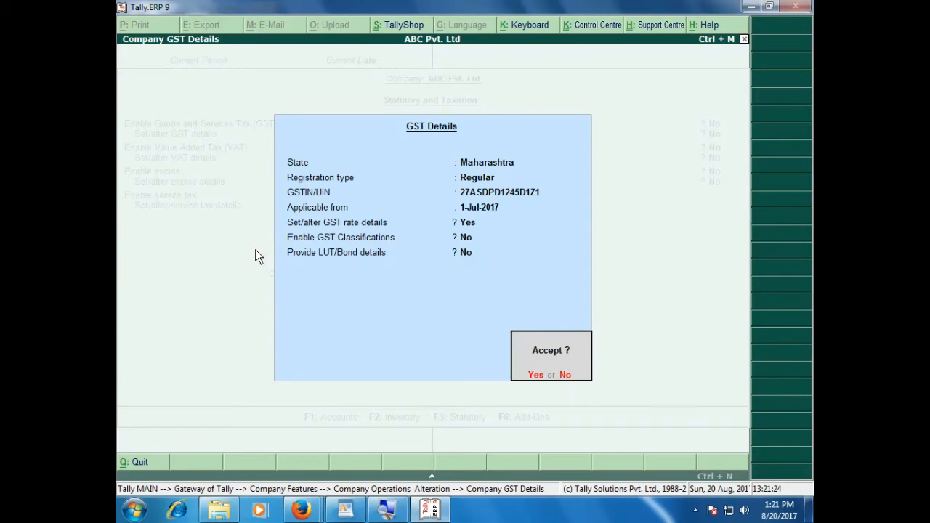
key("Return")
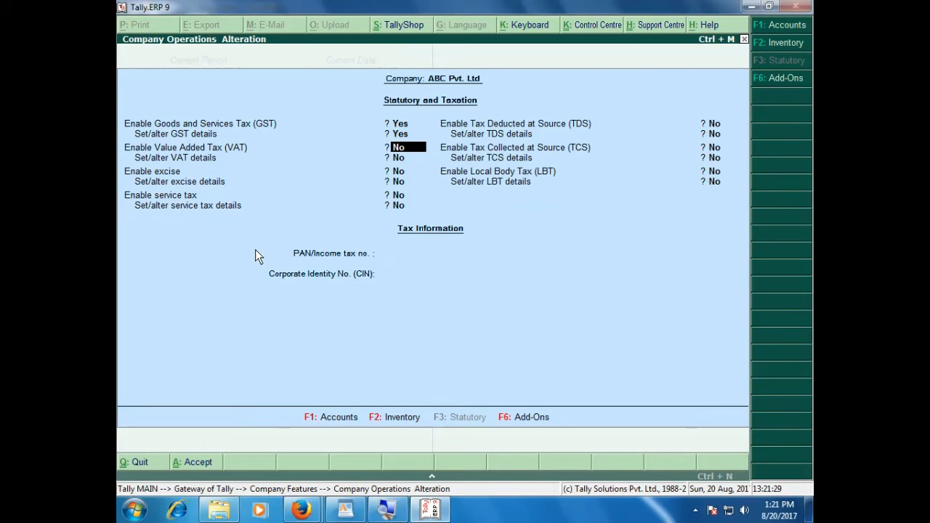
Step: Save the Statutory and Taxation features with all taxes other than GST left at No, and return to the Gateway of Tally
key("Return")
key("Return")
key("Return")
key("Return")
key("Return")
key("Return")
key("Return")
key("Return")
key("Return")
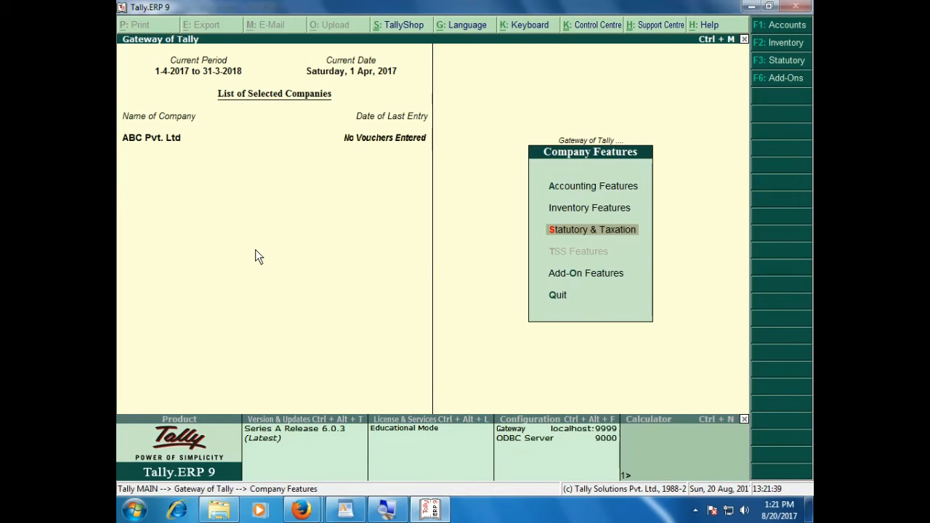
key("Escape")
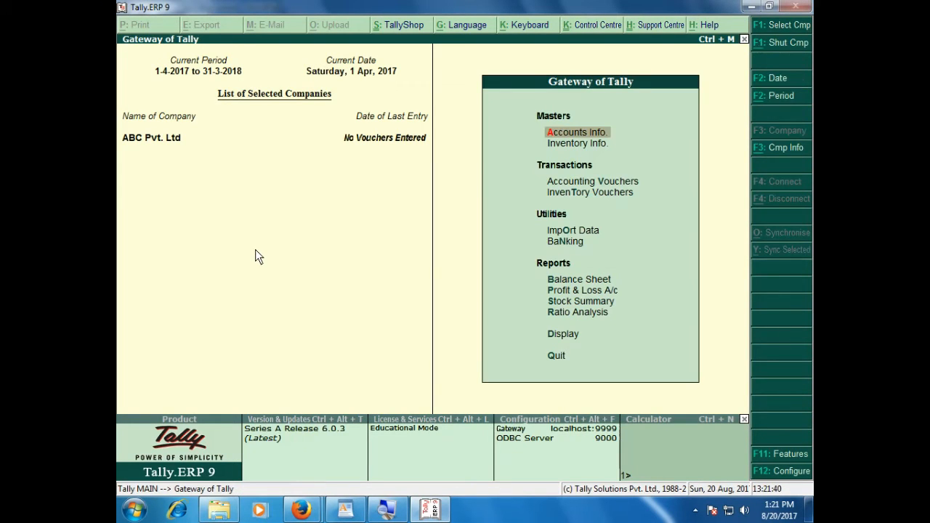
Step: Open a new purchase voucher in Accounting Vouchers, and switch to the WordPad document to read the practice transactions
key("Down")
key("Down")
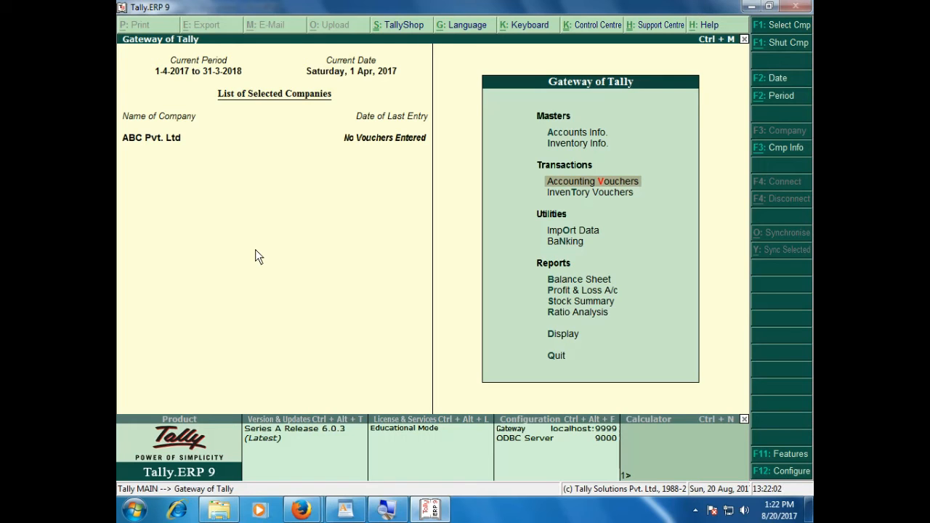
key("Return")
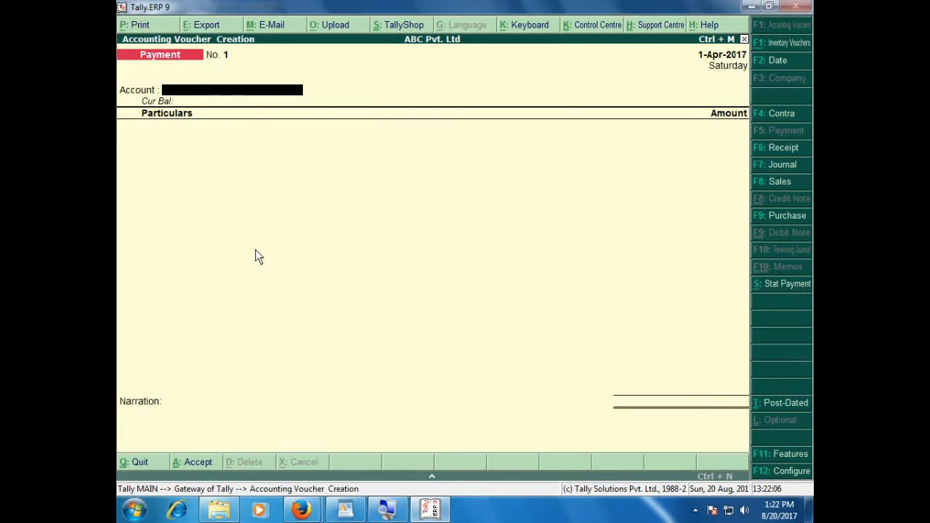
key("F9")
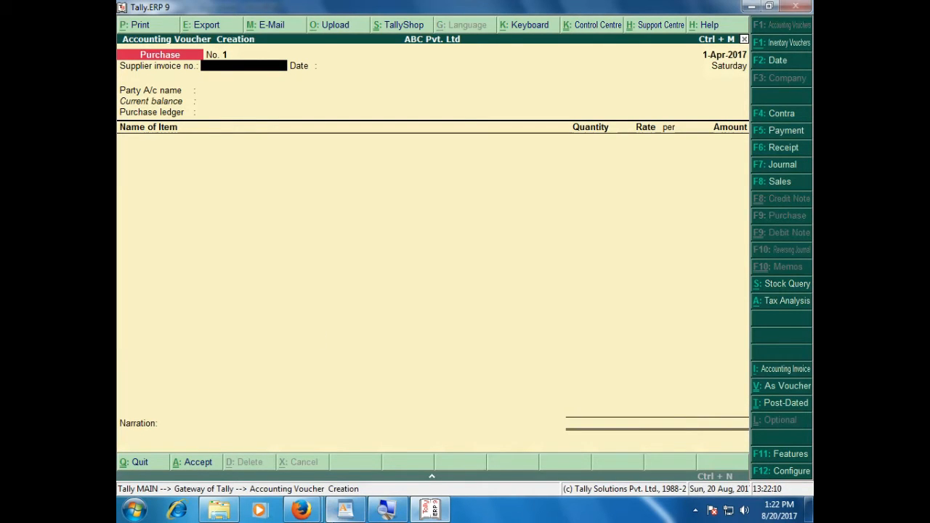
left_click(336, 513)
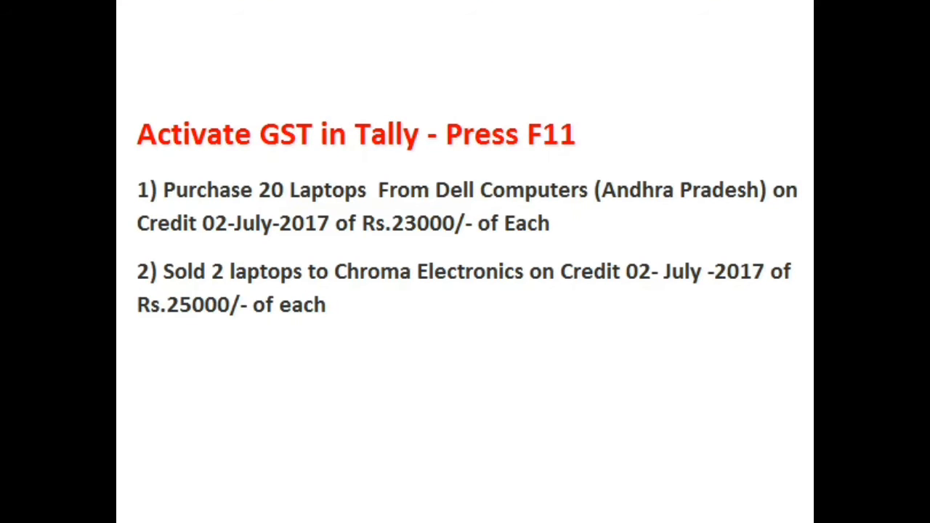
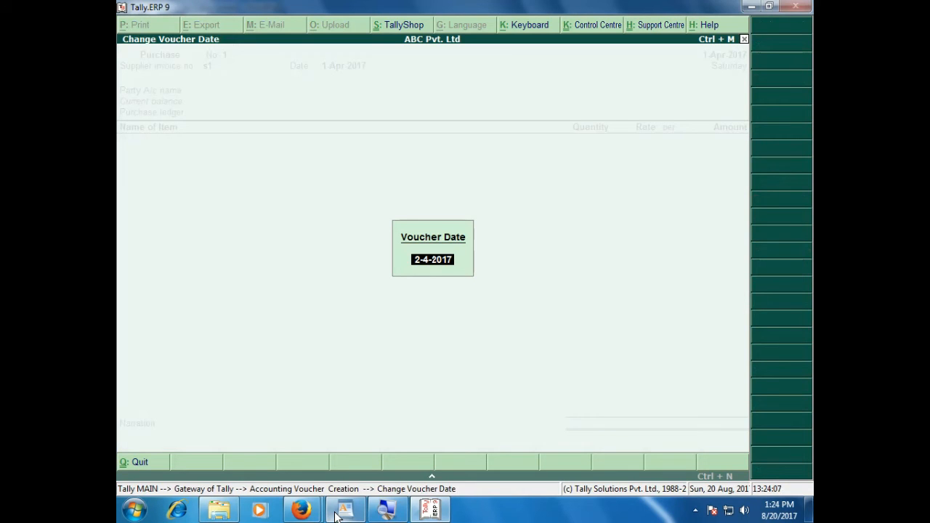
Step: Set the purchase voucher date to 2-7-2017, enter supplier invoice number s1, and keep the supplier invoice date of 1-Apr-2017
type("1-7")
key("BackSpace")
key("BackSpace")
key("BackSpace")
type("2-7")
key("Return")
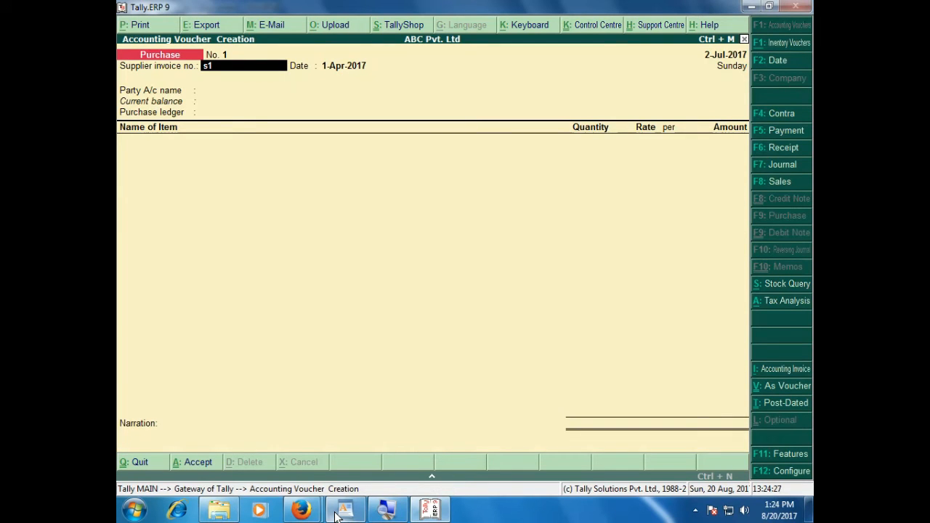
type("s1")
key("Return")
key("Return")
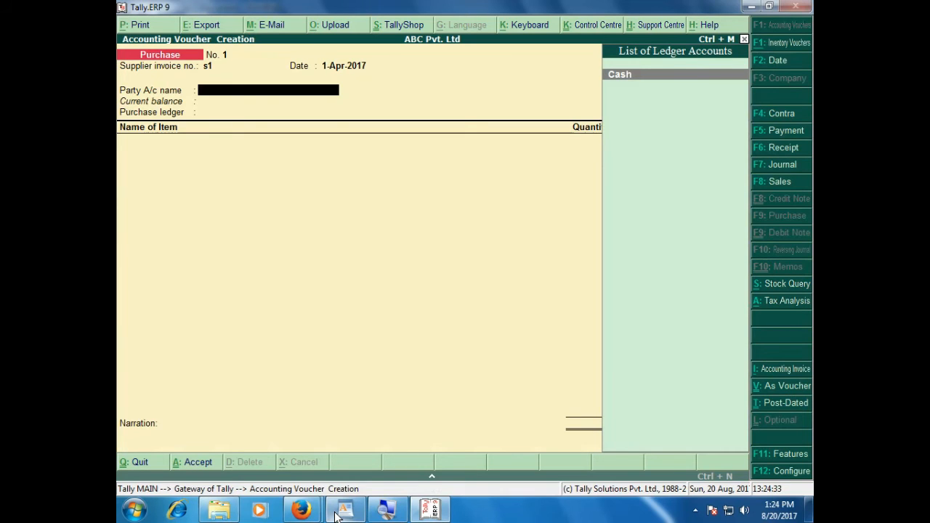
Step: Create a new party ledger named Dell Computers under the Sundry Creditors group
key("alt+c")
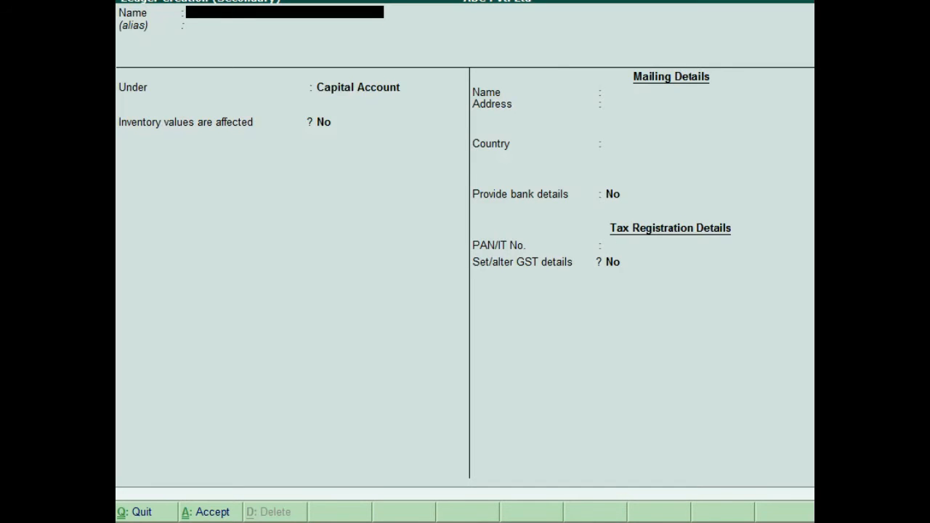
type("Dell Computers")
key("Return")
key("Return")
type("Sun")
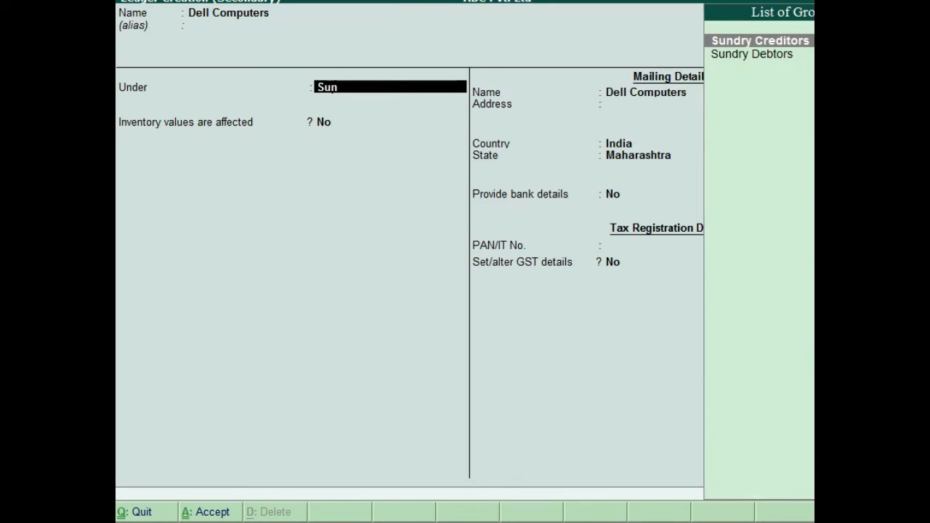
key("Return")
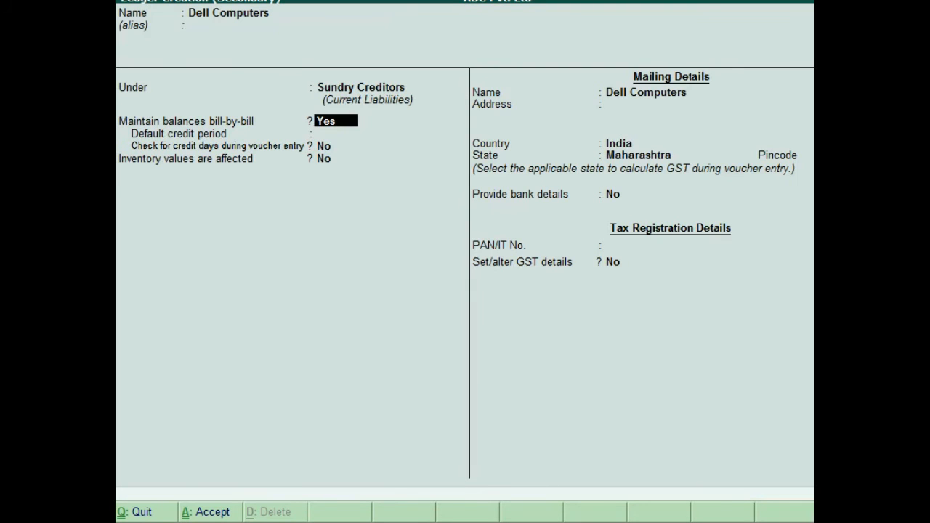
Step: Keep bill-by-bill balances at Yes, set the Dell Computers state to Karnataka, and leave bank details at No
key("Return")
key("Return")
key("Return")
key("Return")
key("Return")
key("Return")
key("Return")
key("BackSpace")
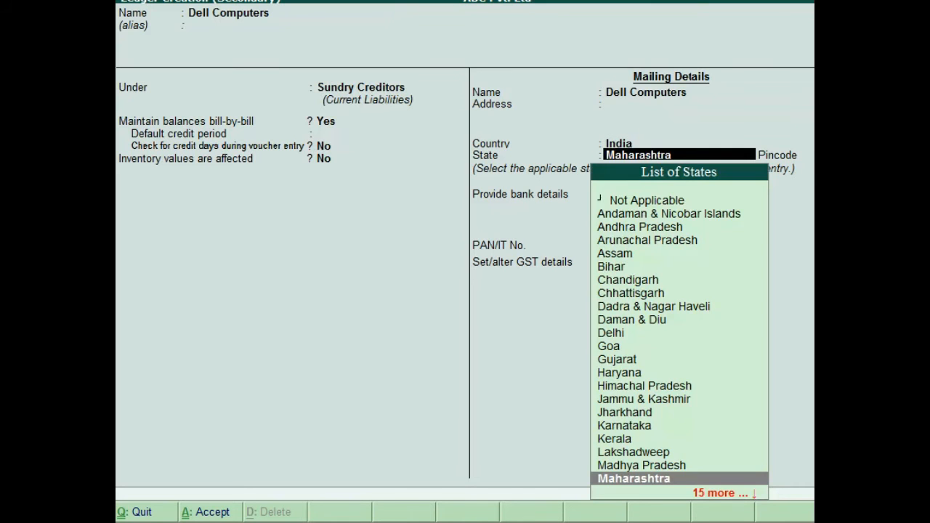
type("Kan")
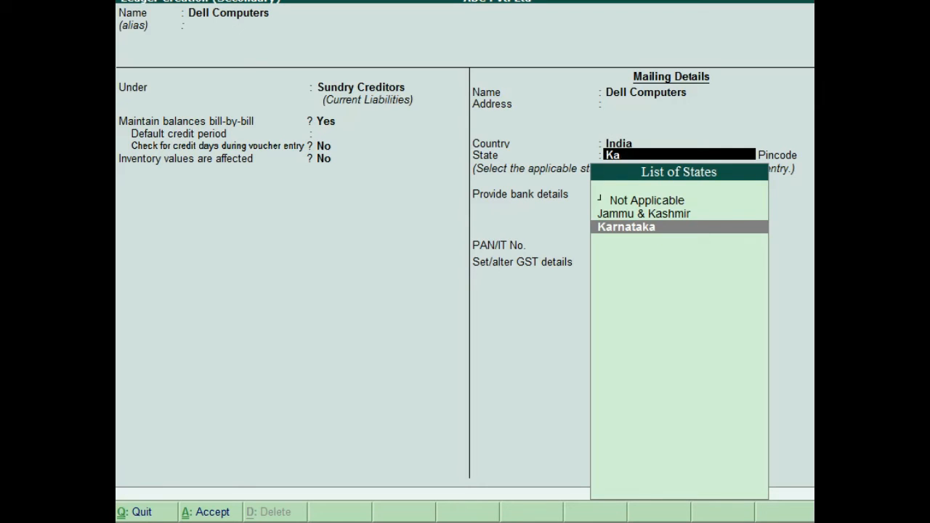
key("Return")
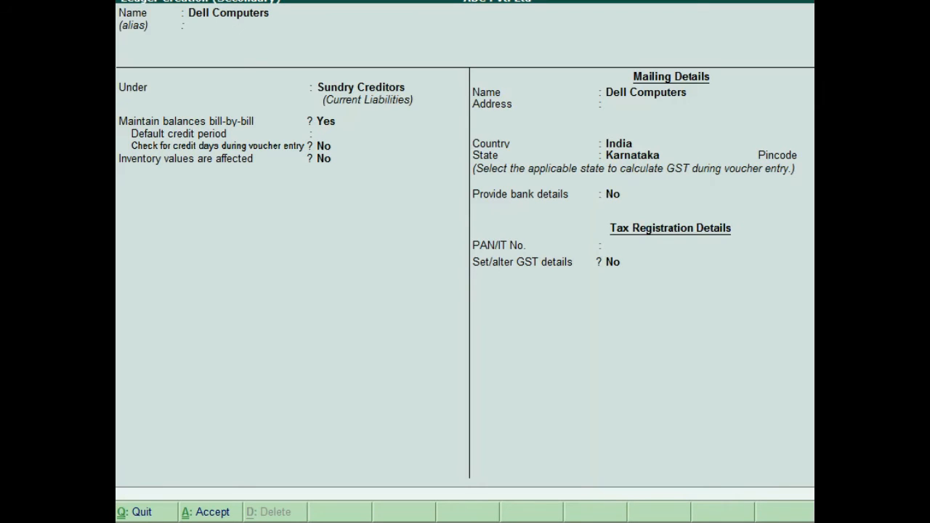
key("Return")
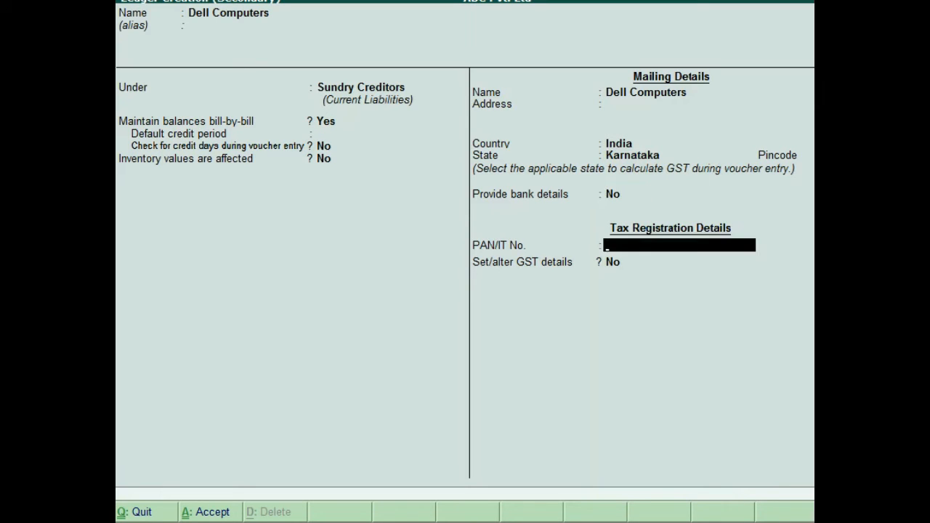
Step: Leave the PAN blank, set Set/alter GST details to Yes, keep the Regular registration type, and enter the supplier's GSTIN
key("Return")
type("e")
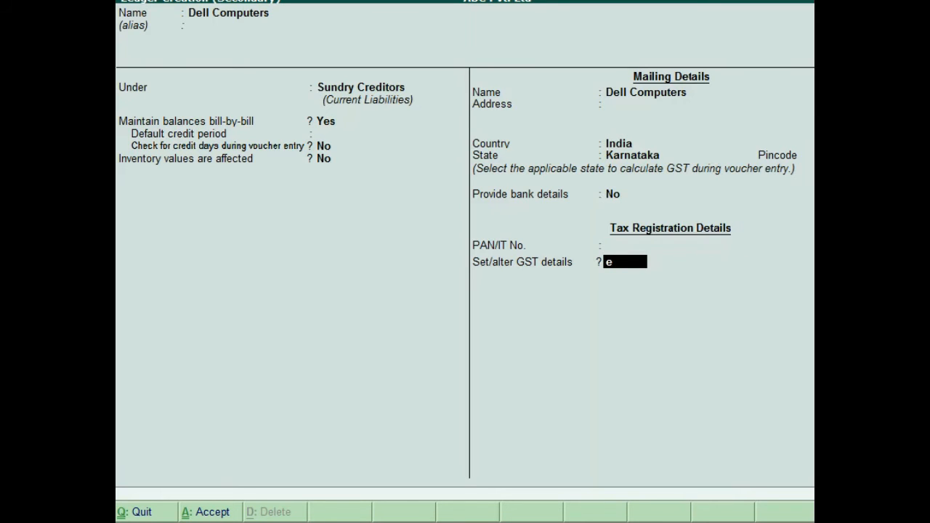
type("s")
key("Return")
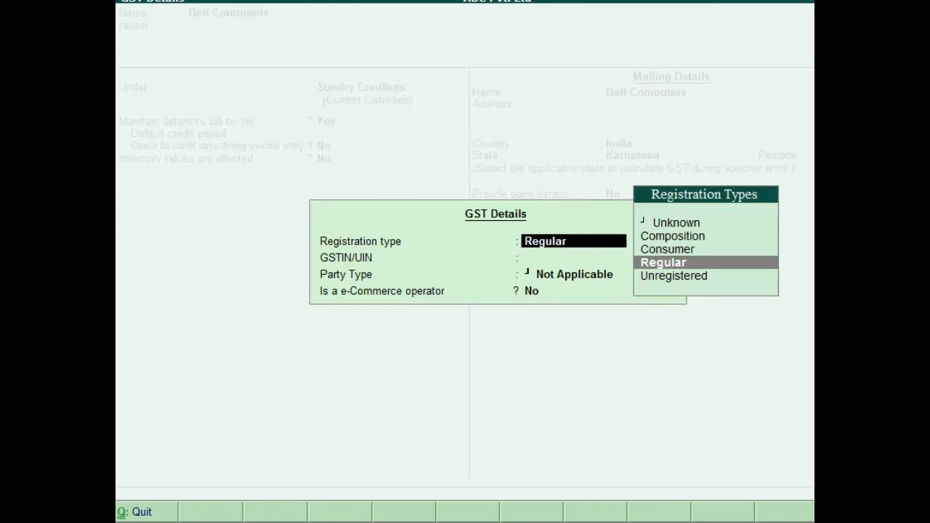
key("Return")
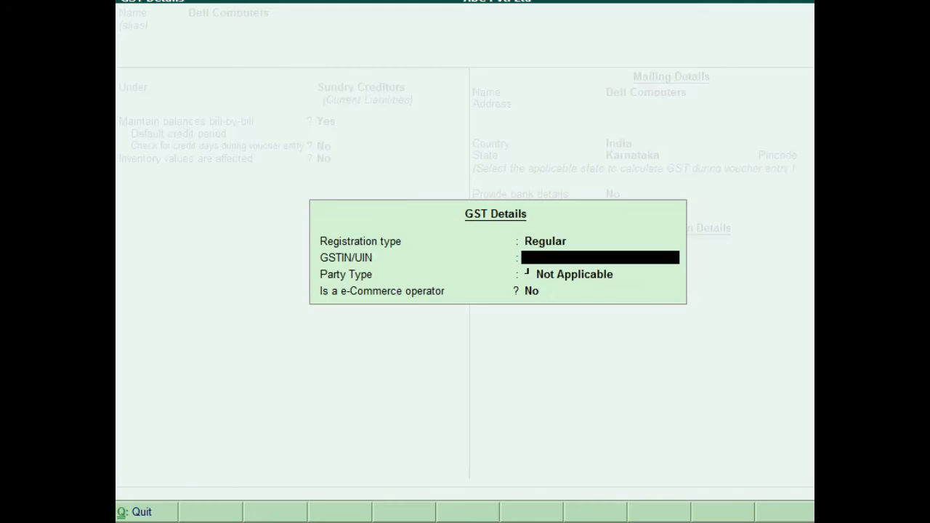
key("BackSpace")
key("Return")
type("29ADFPD1254D1Z5")
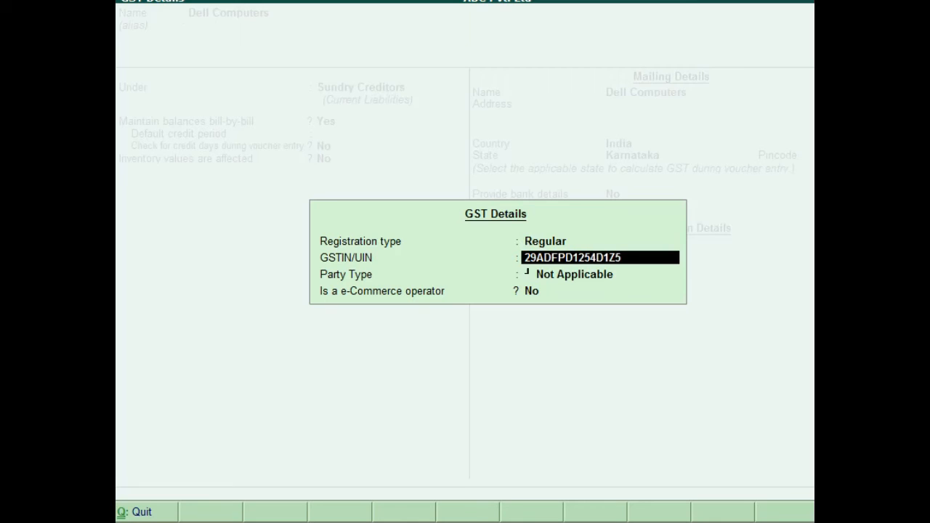
key("Return")
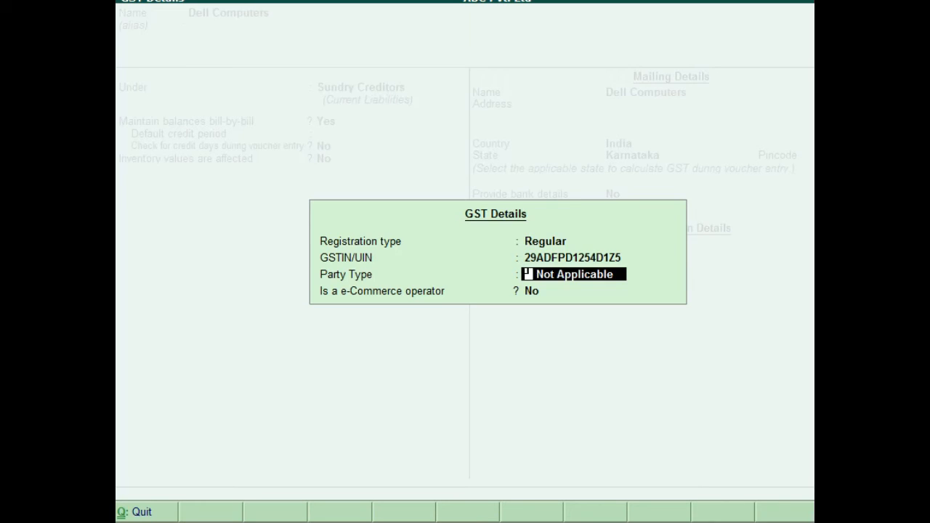
Step: Keep party type Not Applicable and e-Commerce operator No, save the Dell Computers ledger, and accept the voucher's supplier details
key("Return")
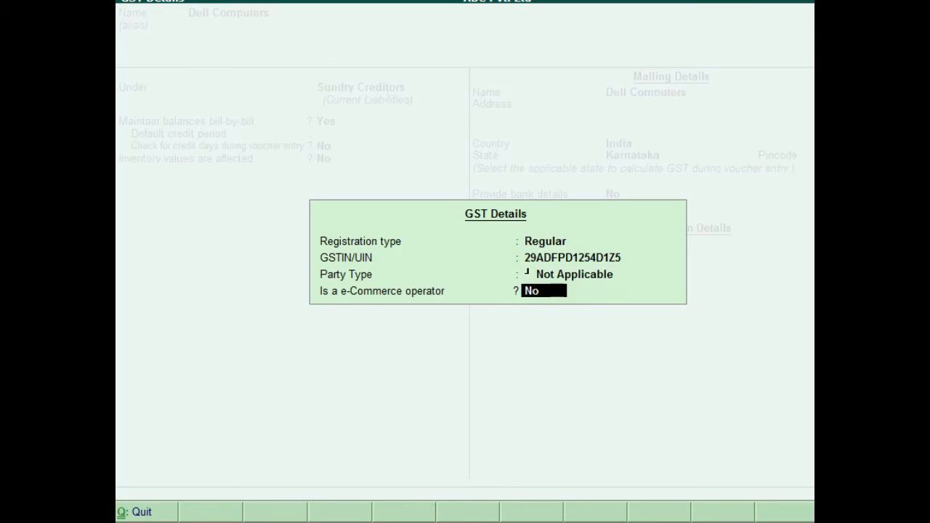
key("Return")
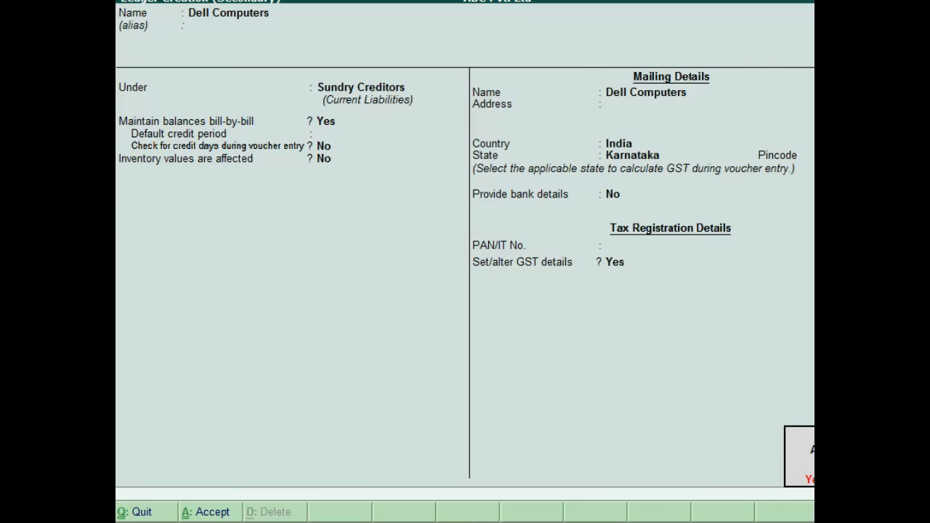
key("Return")
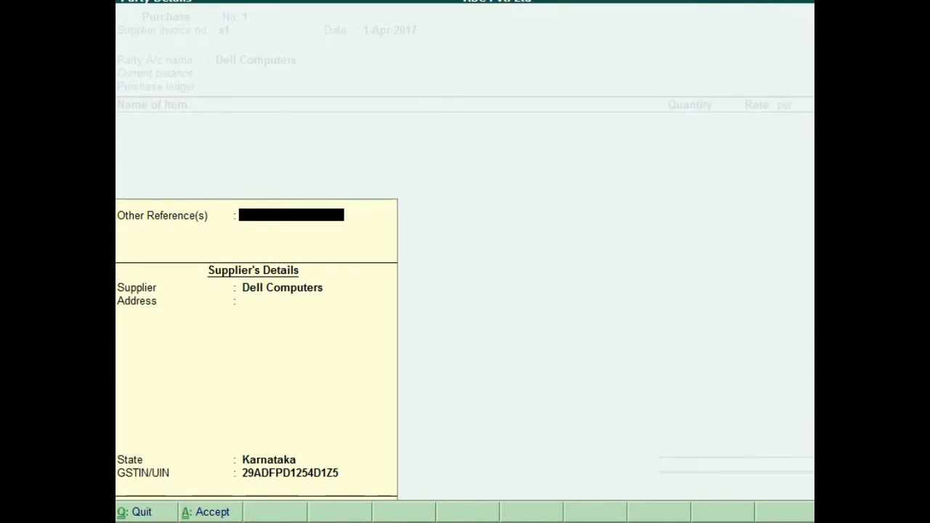
key("Return")
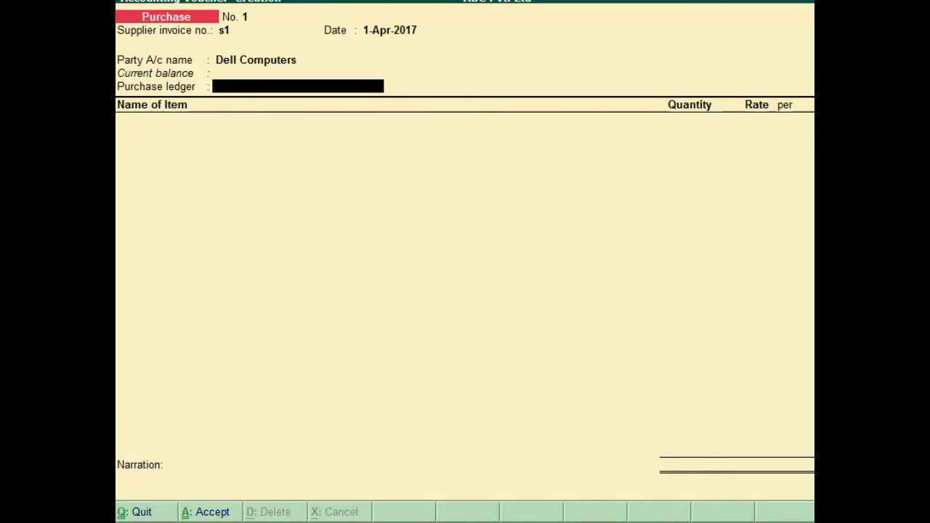
Step: Create a purchase ledger named Purchase A/c under Purchase Accounts, keeping inventory values affected at Yes
key("alt+c")
type("Purchase")
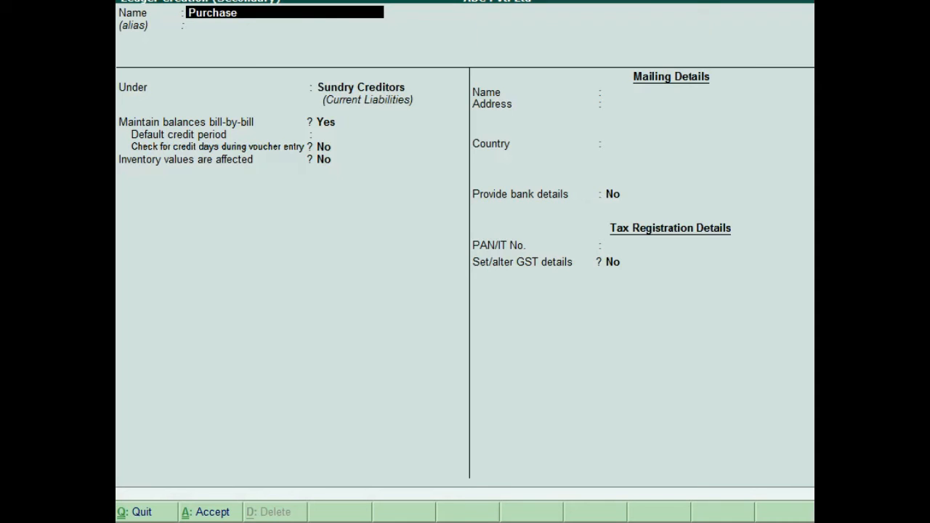
type(" A/c")
key("Return")
key("Return")
type("Pur")
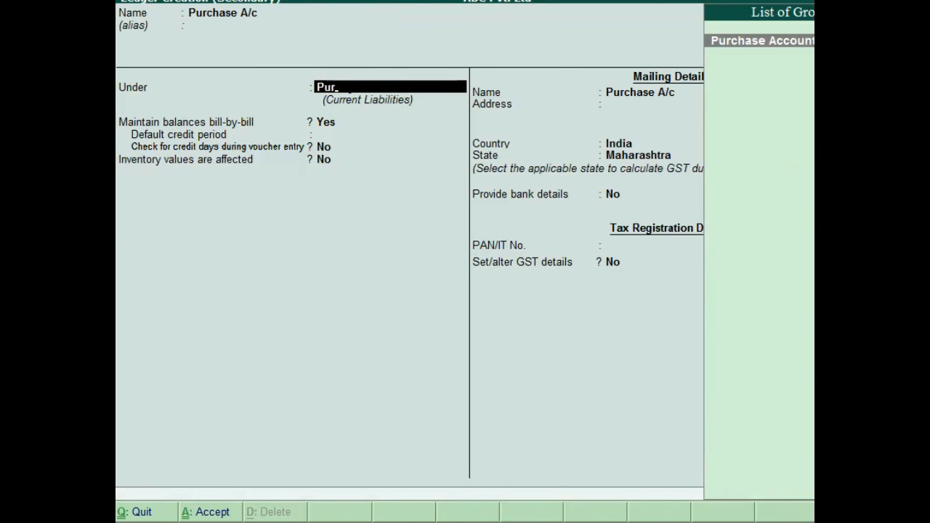
key("Return")
key("Return")
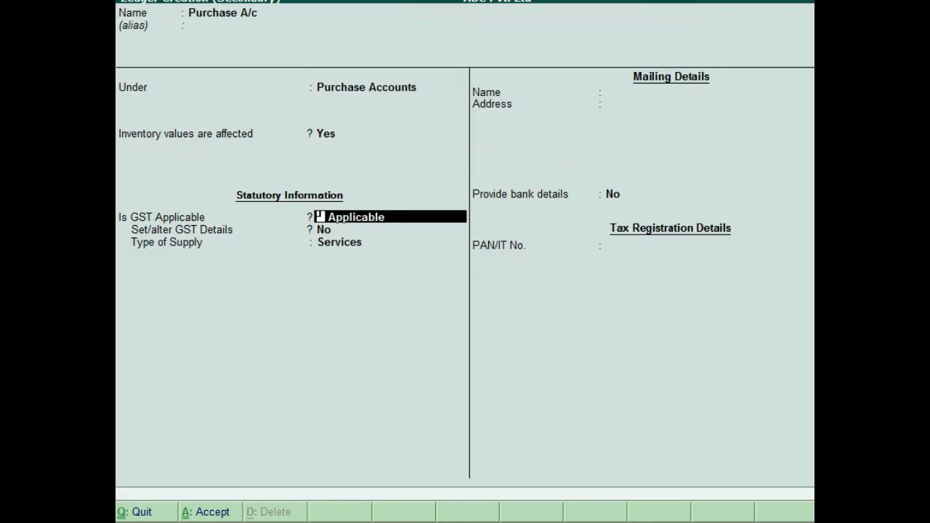
Step: Keep GST Applicable, set Set/alter GST Details to Yes for Purchase A/c, and leave the description and HSN/SAC blank
key("Return")
type("Yes")
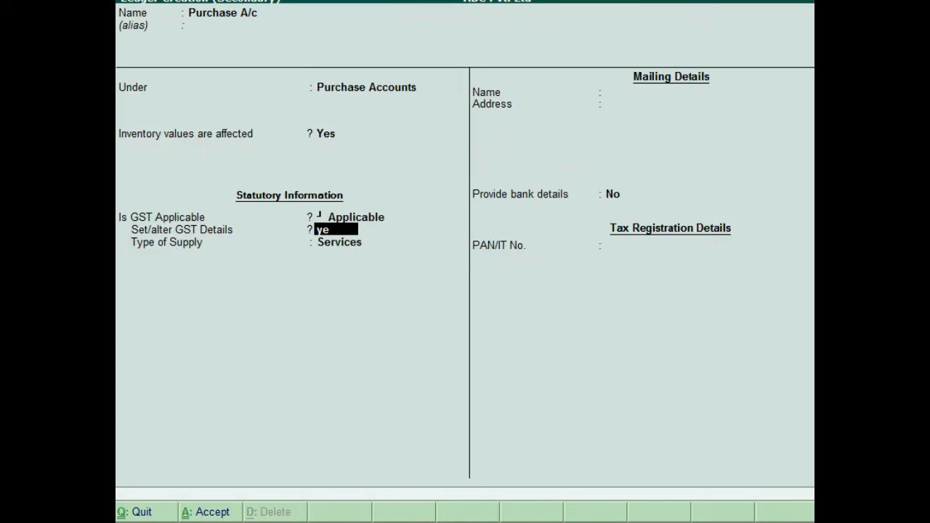
key("Return")
key("Return")
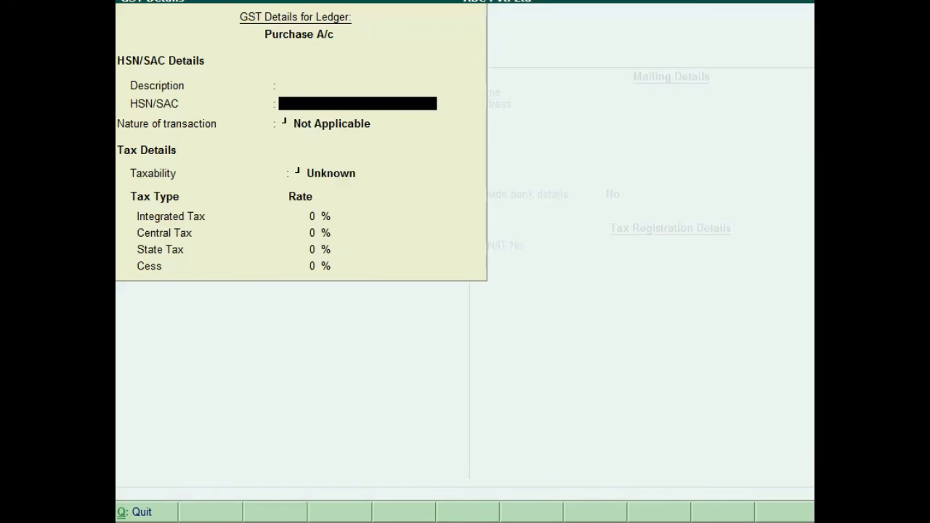
key("Return")
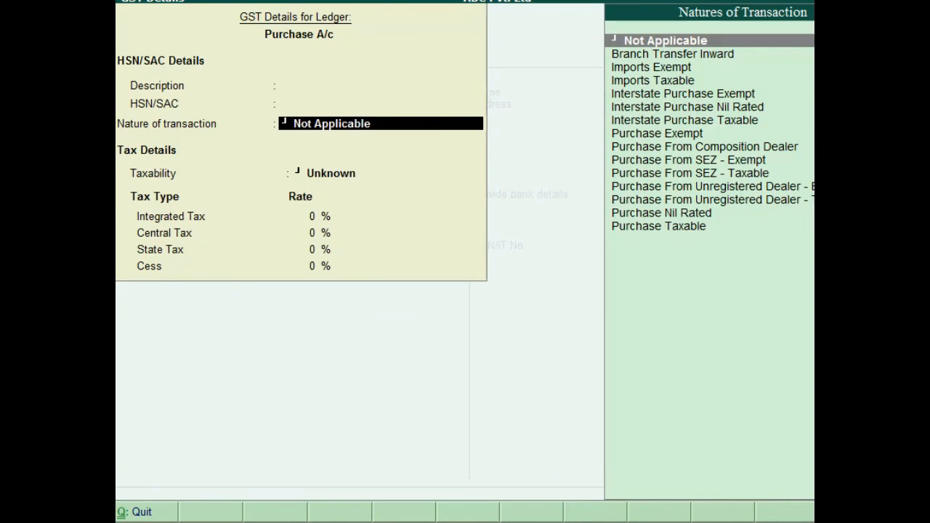
Step: Set the nature of transaction for Purchase A/c to Interstate Purchase Taxable
type("I")
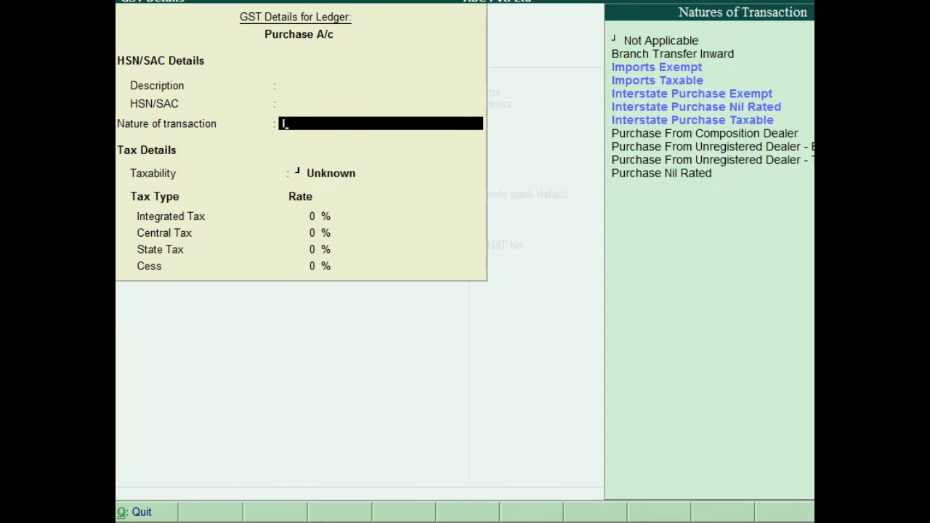
key("Down")
key("Down")
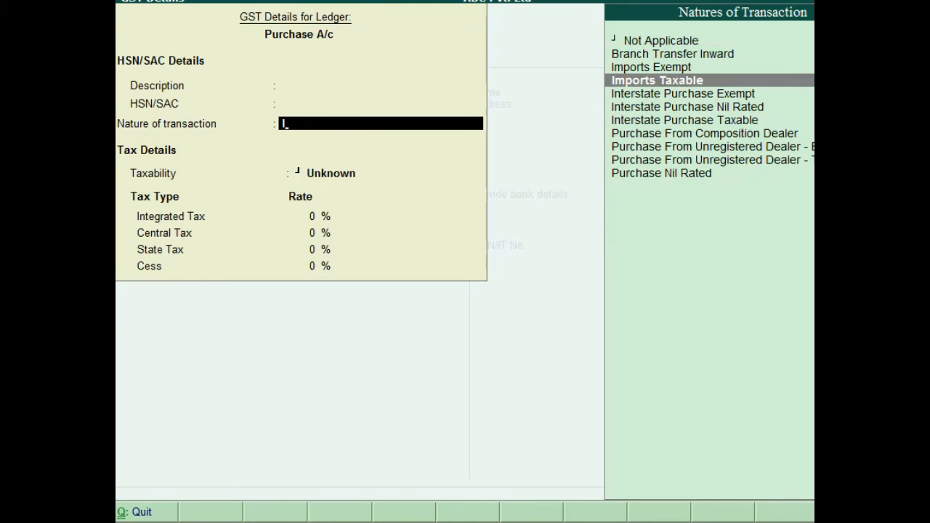
key("BackSpace")
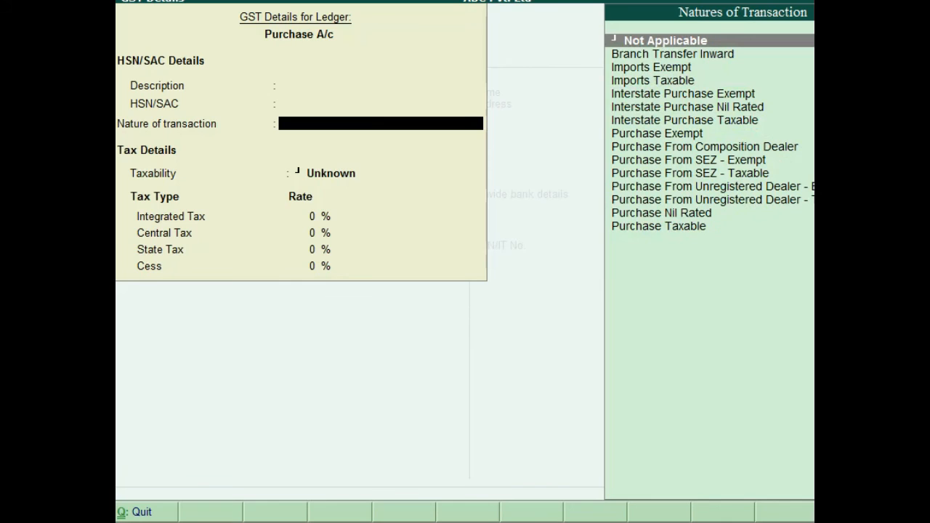
key("Down")
key("Down")
key("Down")
key("Down")
key("Down")
key("Down")
key("Down")
key("Up")
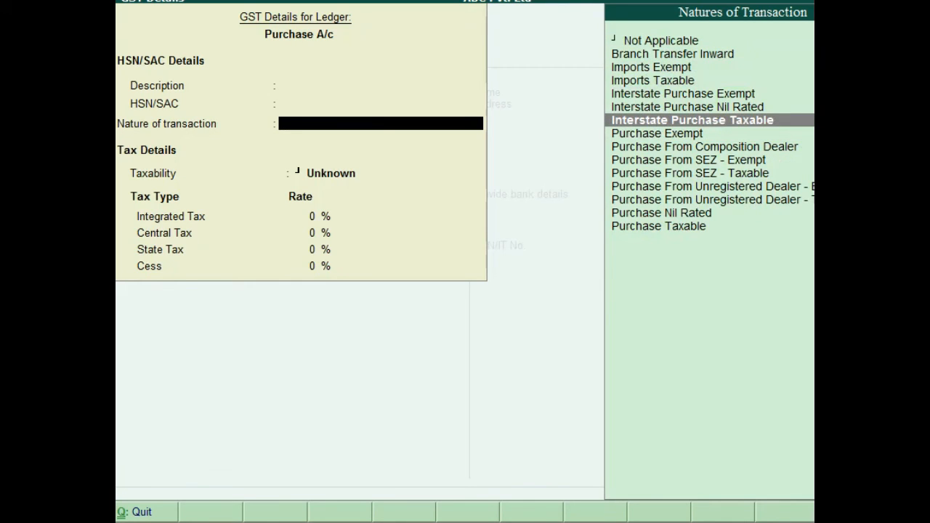
key("Down")
key("Down")
key("Down")
key("Down")
key("Down")
key("Down")
key("Down")
key("Down")
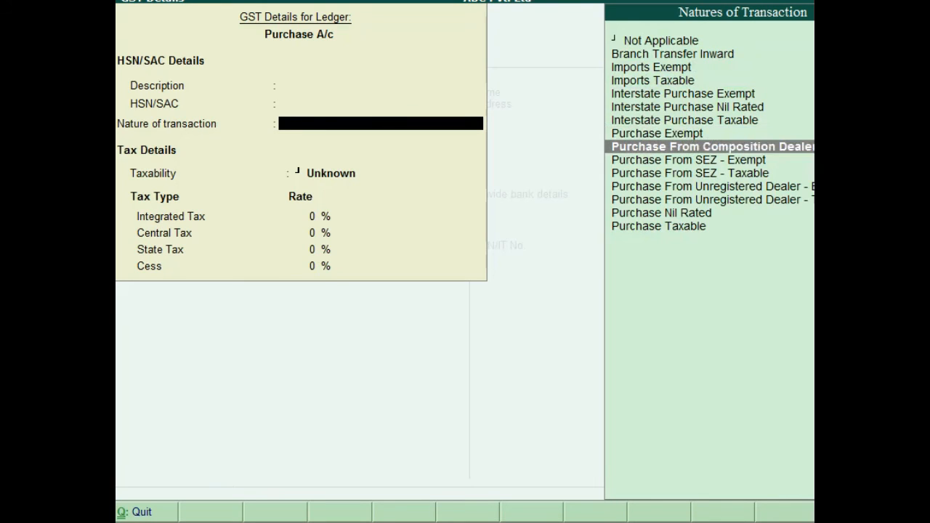
key("Up")
key("Up")
key("Up")
key("Up")
key("Up")
key("Up")
key("Up")
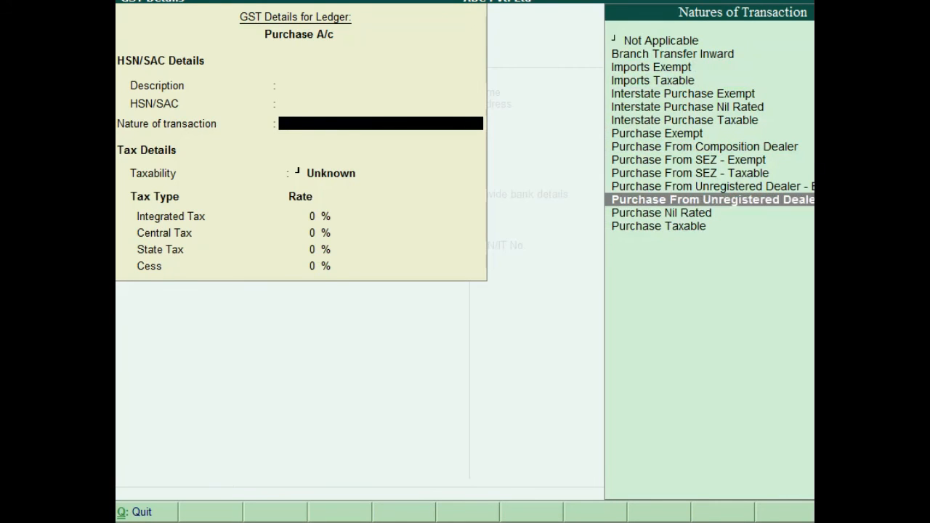
key("Up")
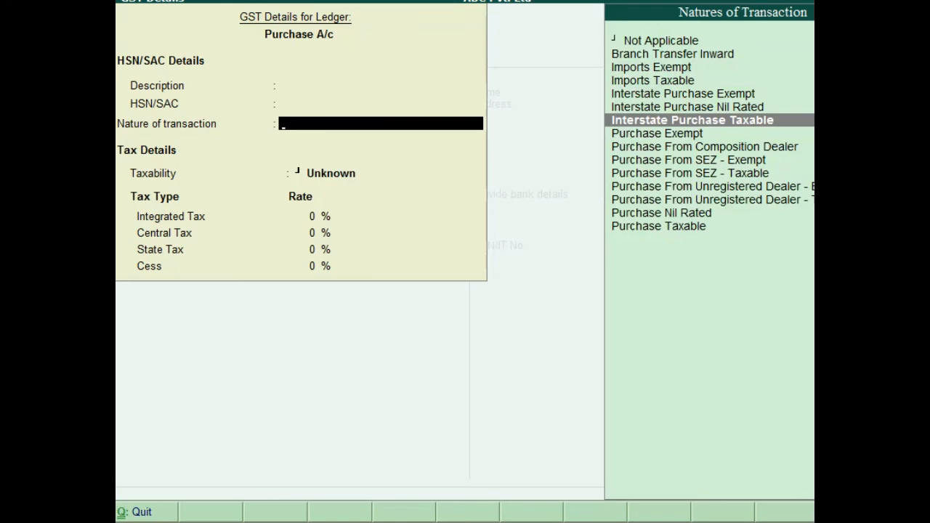
key("Return")
Step: Set the Integrated Tax rate to 18% and accept the ledger's GST details with Cess at 0%
type("1")
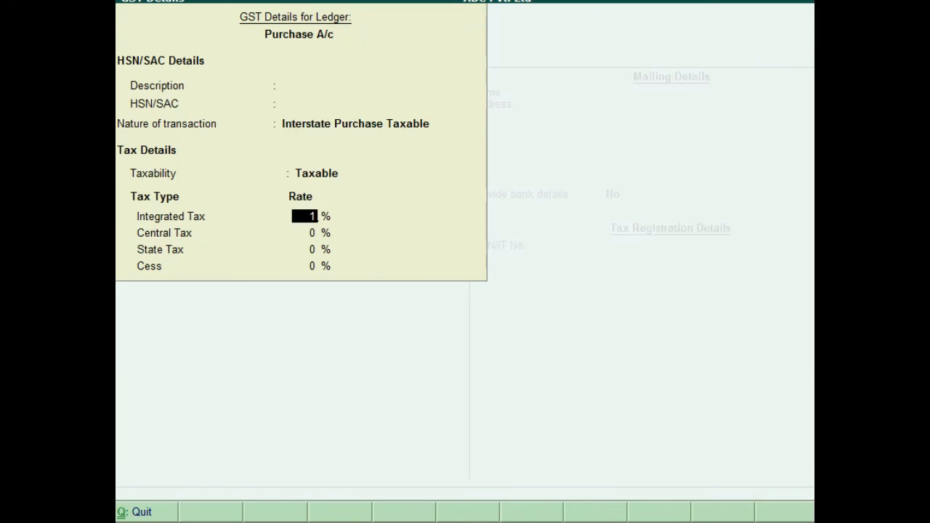
type("8")
key("Return")
key("Return")
key("Return")
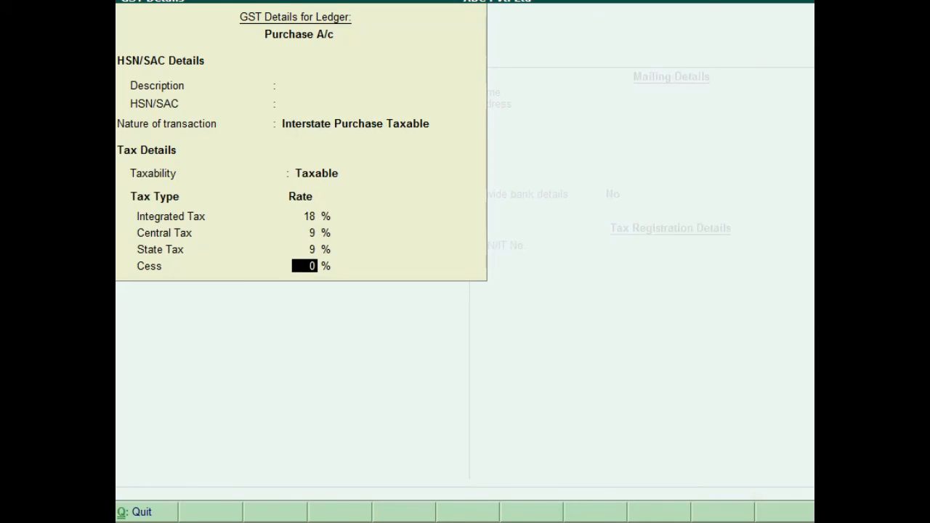
key("Return")
Step: Set the type of supply to Goods, leave bank details at No, and save the Purchase A/c ledger
key("Up")
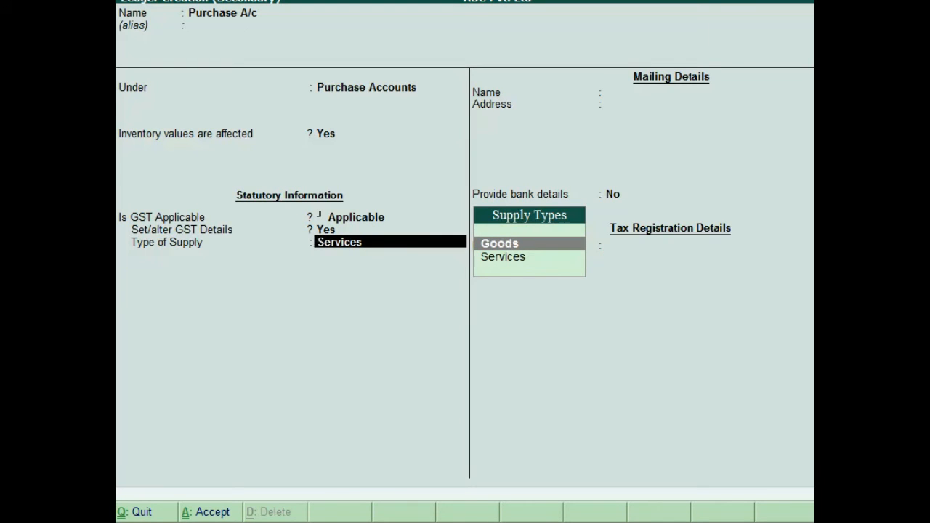
key("Return")
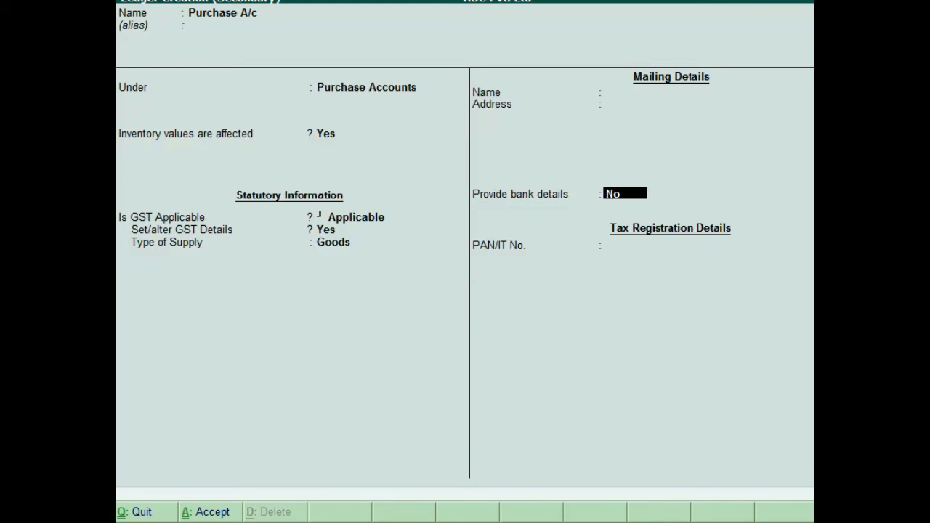
key("Return")
key("Return")
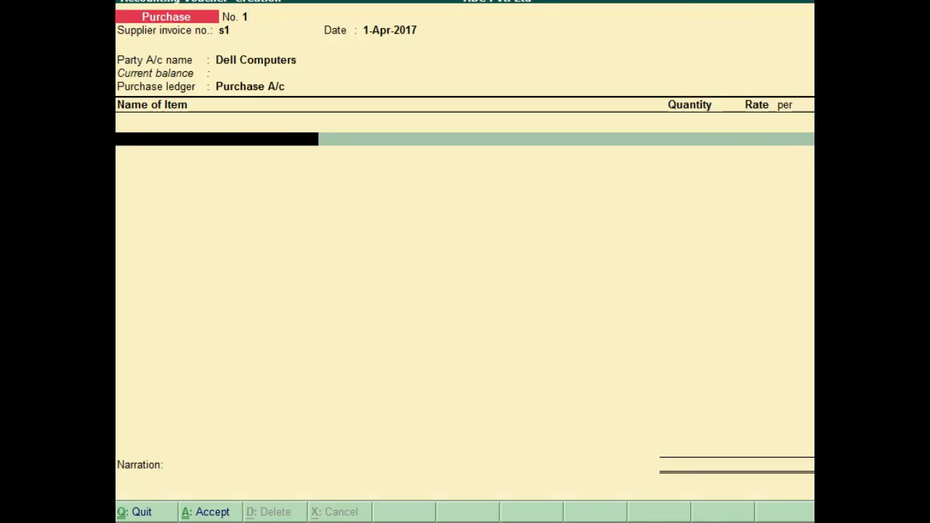
Step: Create a stock item named Laptops under Primary, with no alias, from the purchase voucher's item field
key("alt+c")
type("Laptops")
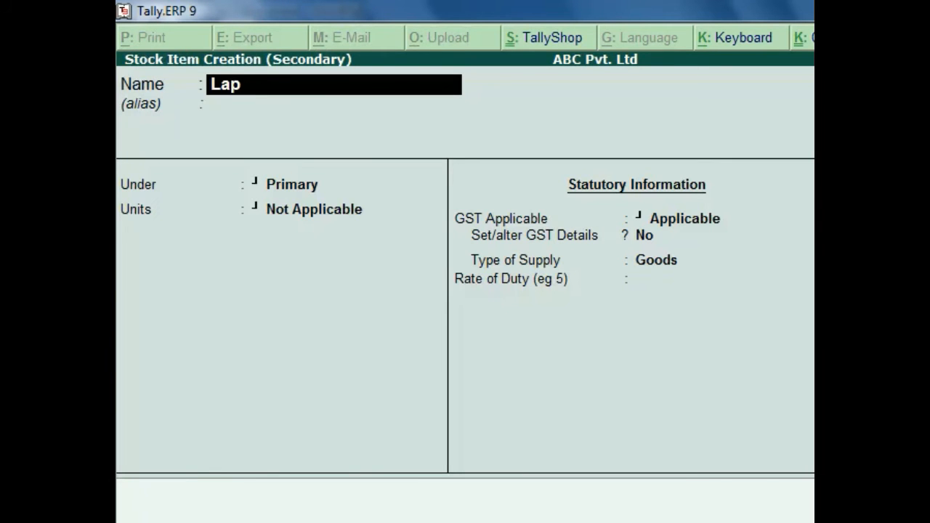
key("Return")
key("Return")
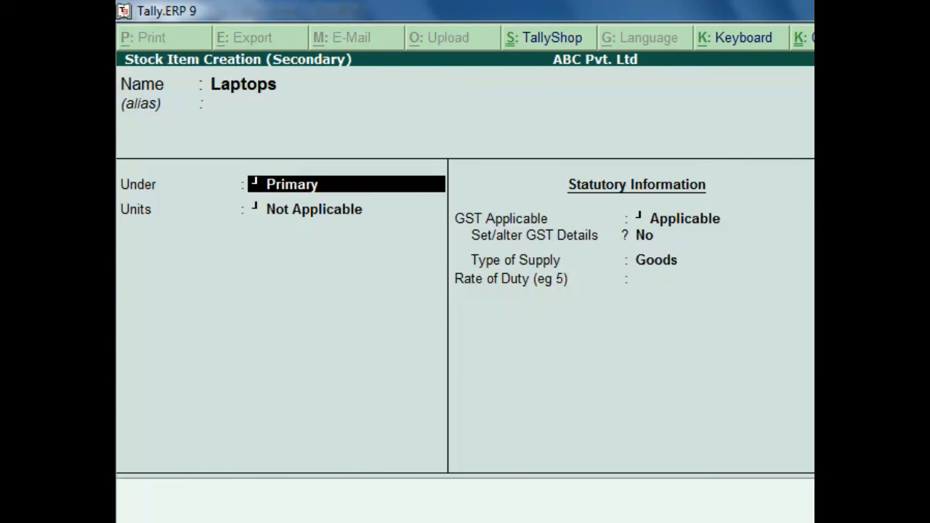
key("Return")
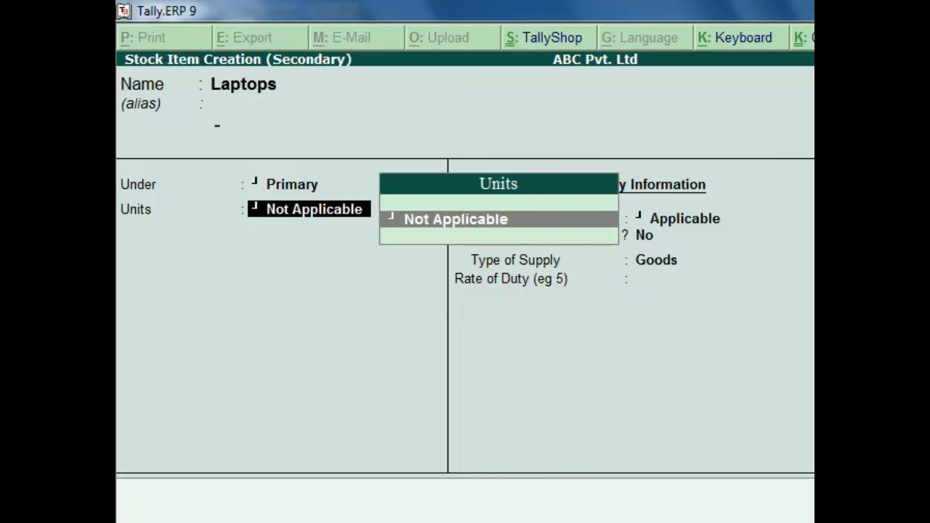
Step: Create a simple unit with symbol nos, formal name Numbers and 0 decimal places as the Laptops item's unit
key("alt+c")
type("nos")
key("Return")
type("Numbers")
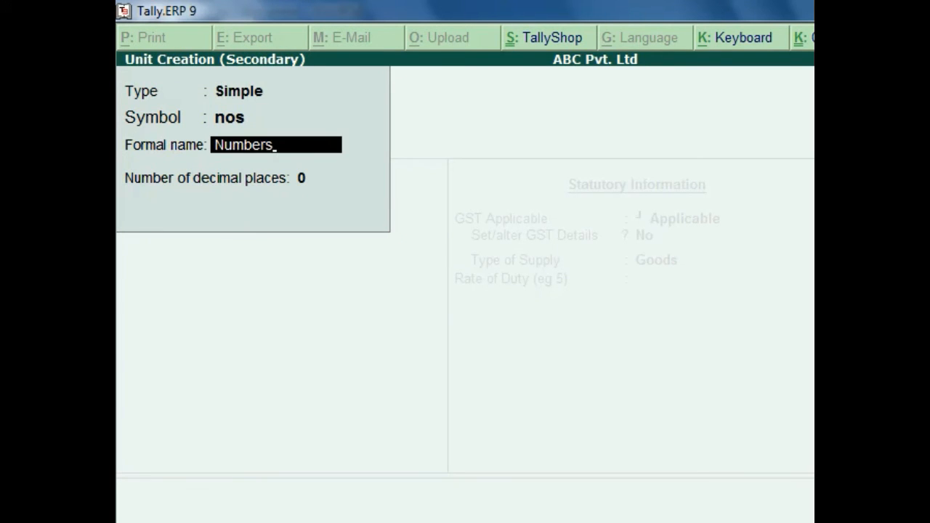
key("Return")
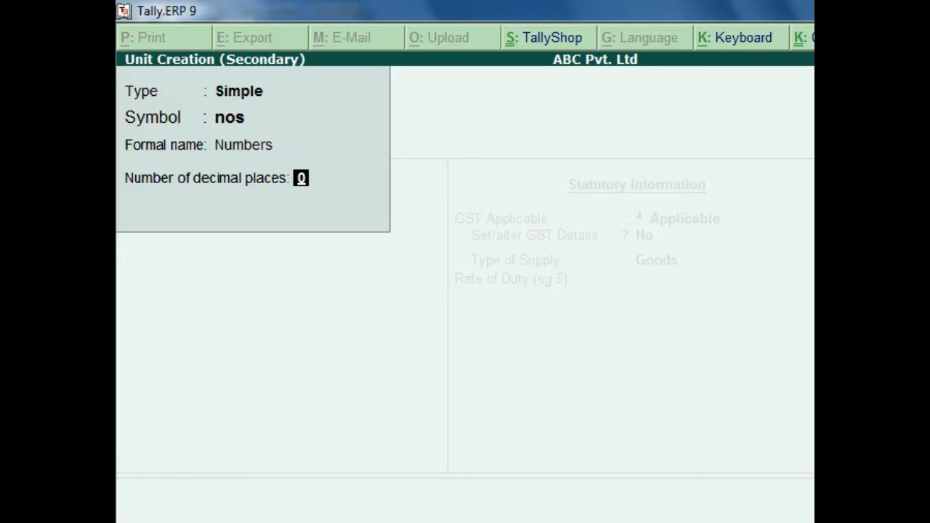
key("Return")
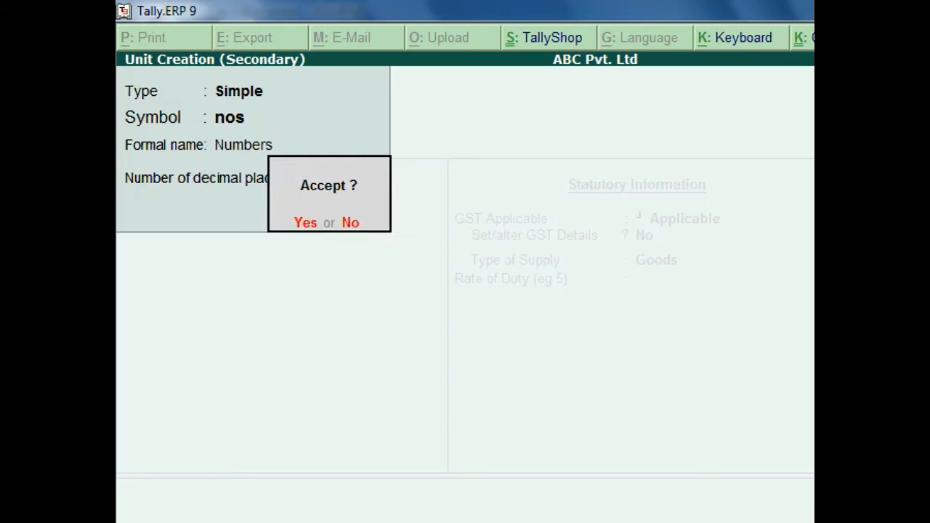
key("Return")
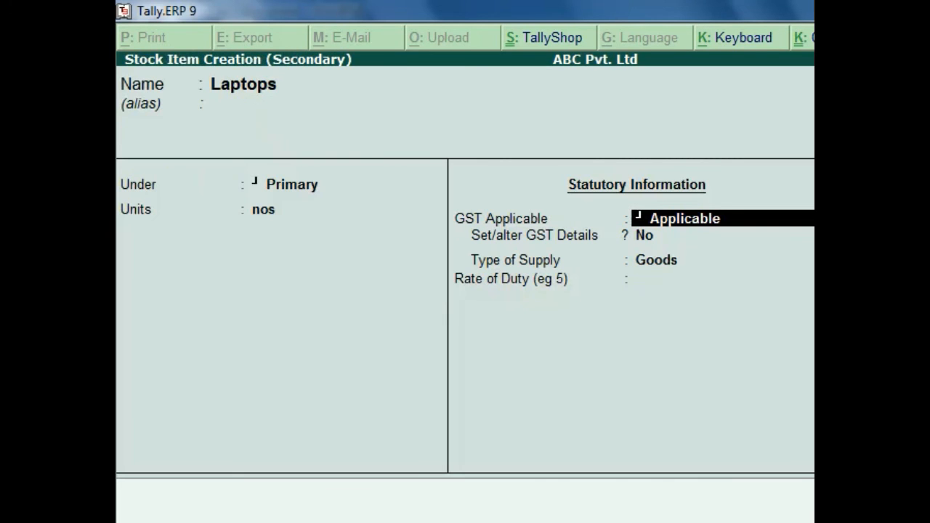
Step: Keep GST Applicable for the Laptops item and leave Set/alter GST Details at No
key("Return")
key("Return")
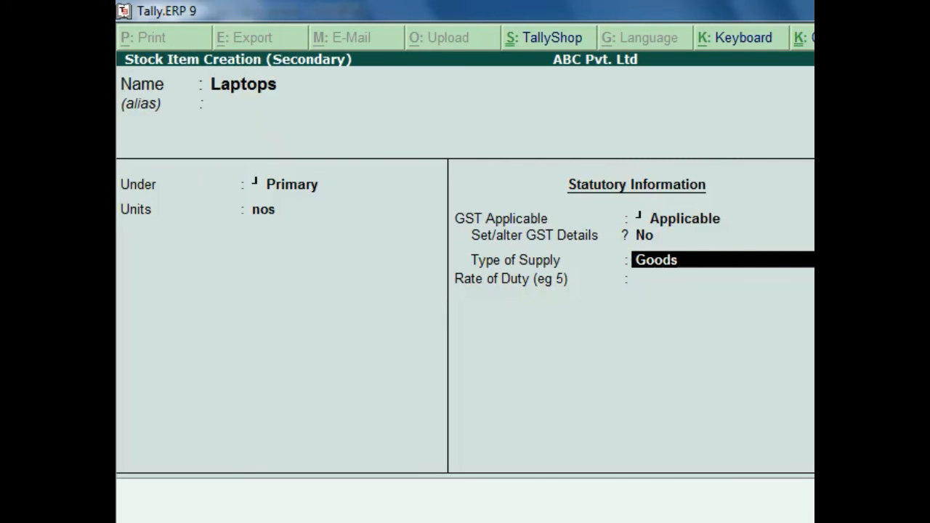
key("Up")
key("Up")
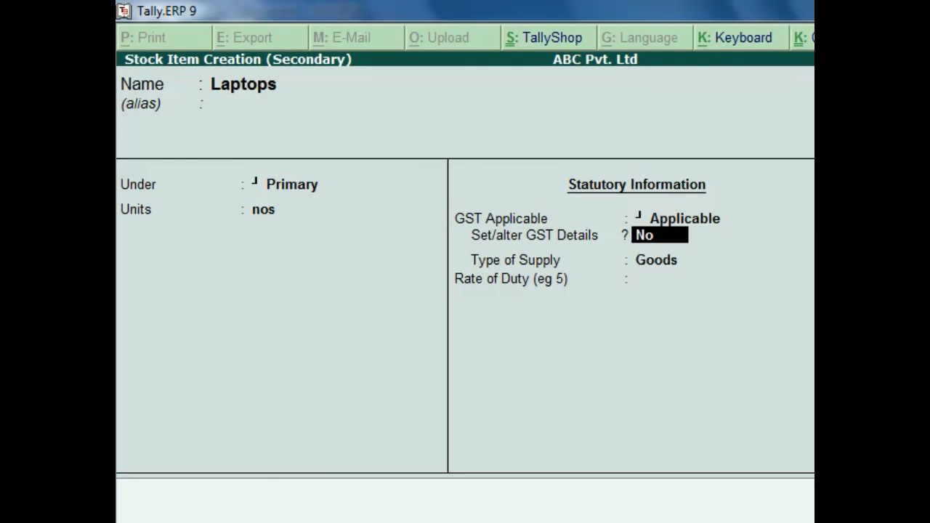
type("yes")
key("Return")
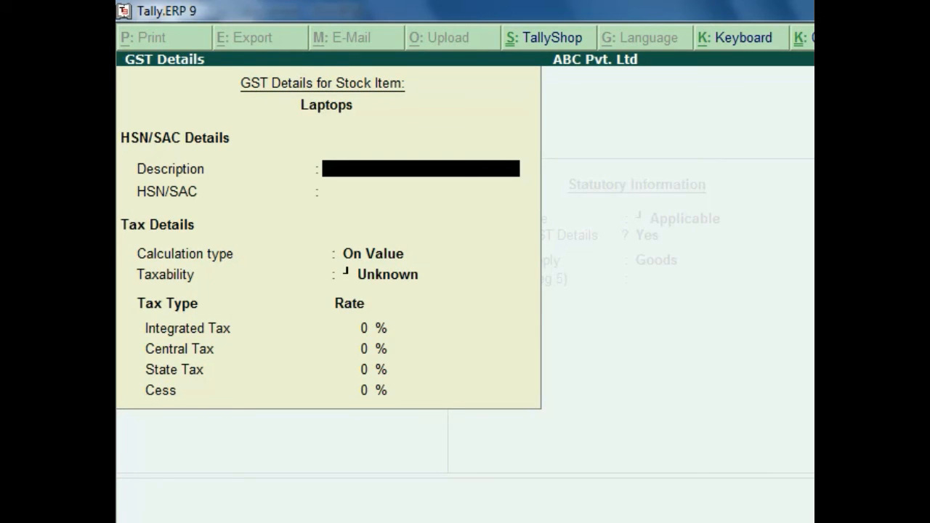
key("Escape")
key("y")
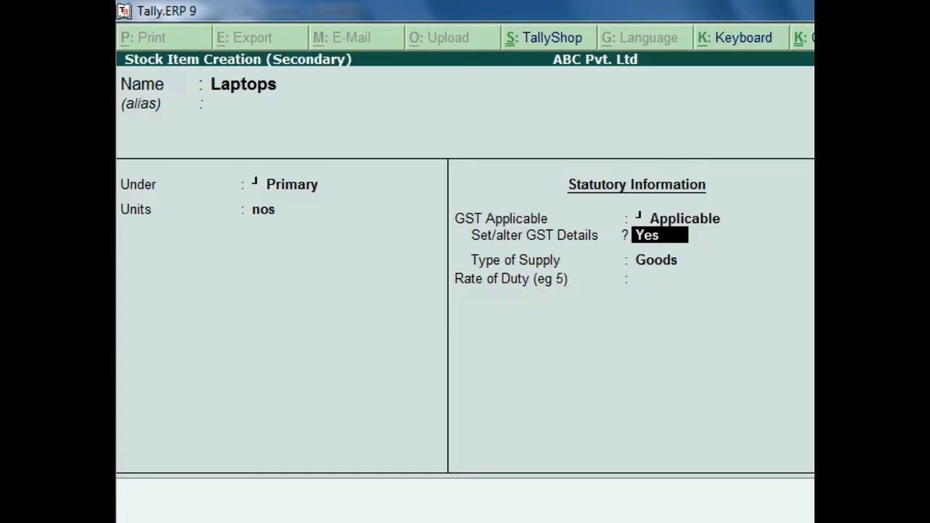
type("no")
key("Return")
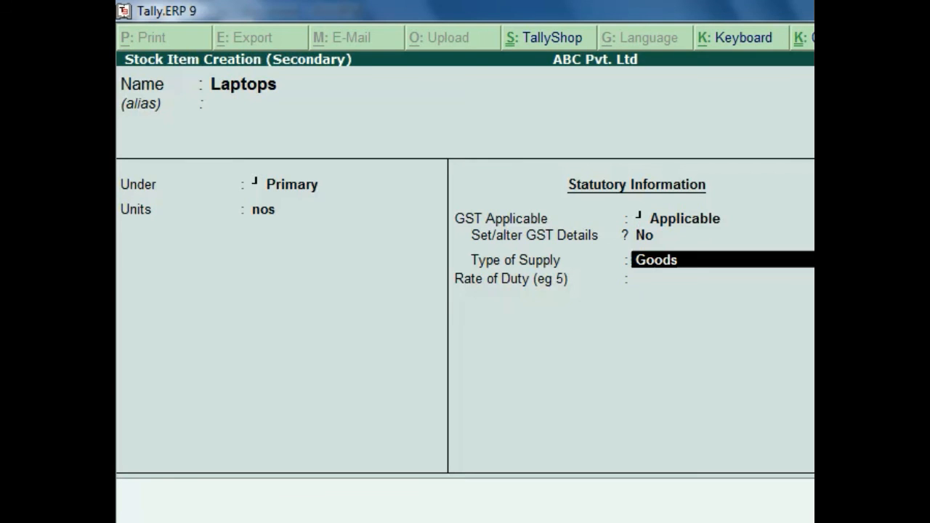
Step: Keep the type of supply as Goods, leave the rate of duty blank, and save the Laptops stock item
key("Return")
key("Return")
key("y")
key("Return")
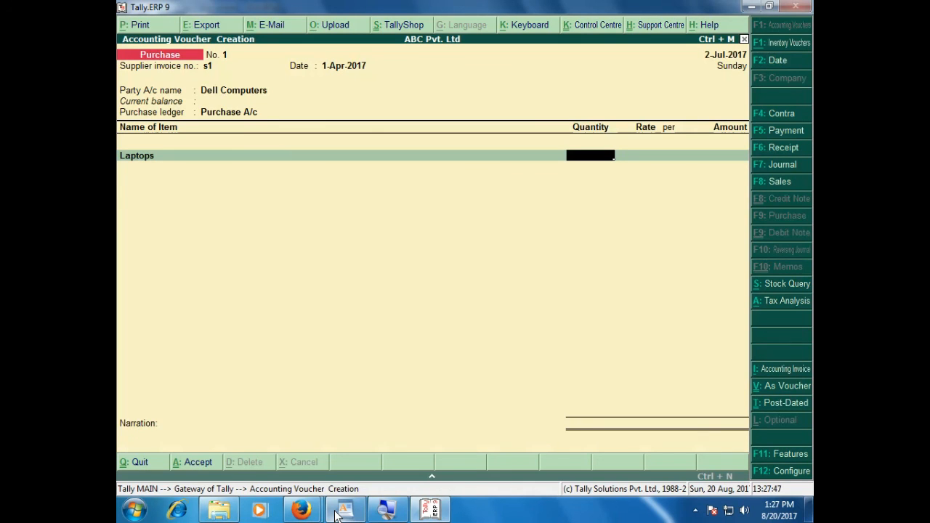
Step: Enter 20 nos of Laptops at a rate of 23,000 per nos and end the voucher's item list
type("20")
key("Return")
type("23000")
key("Return")
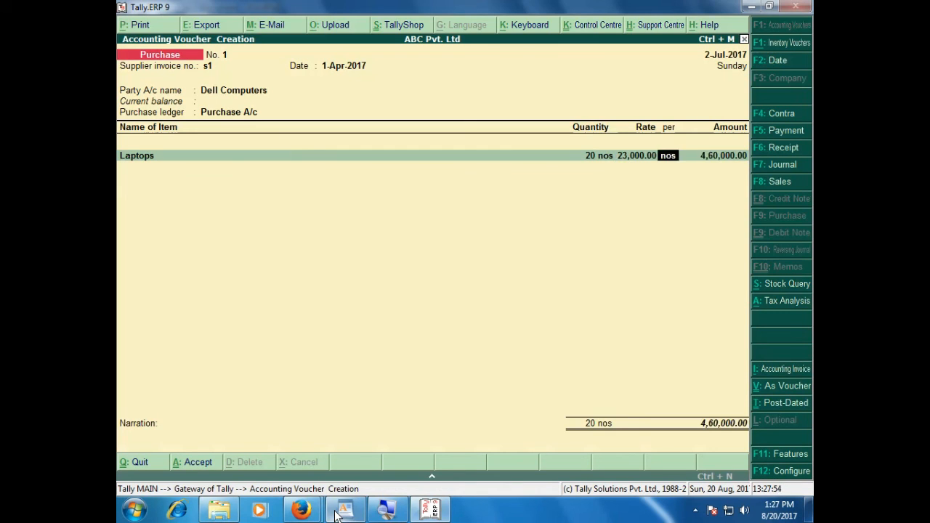
key("Return")
key("Return")
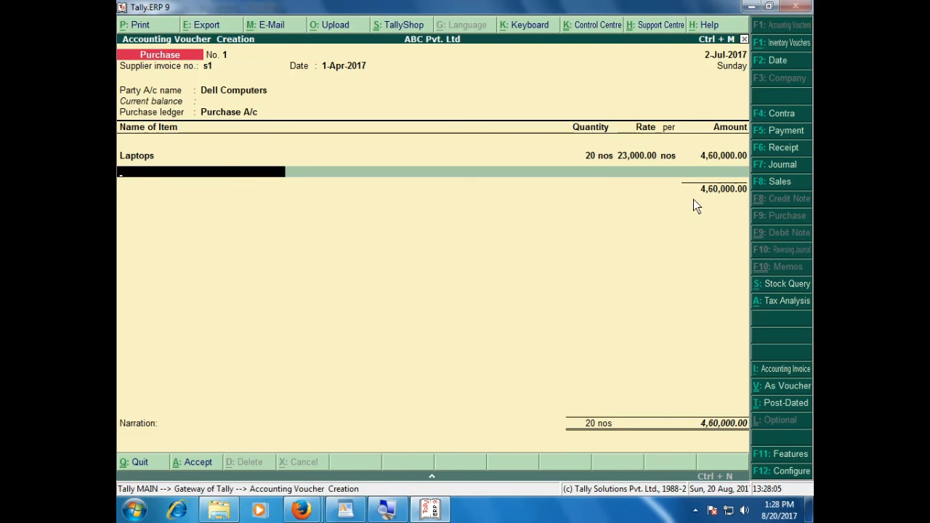
key("Return")
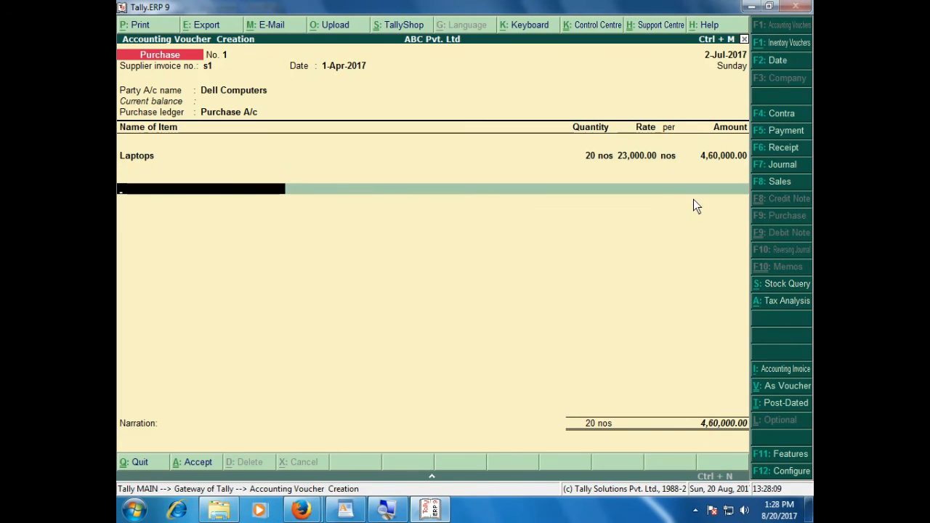
Step: Create a ledger named IGST under Duties & Taxes from the voucher's additional ledger line
key("alt+c")
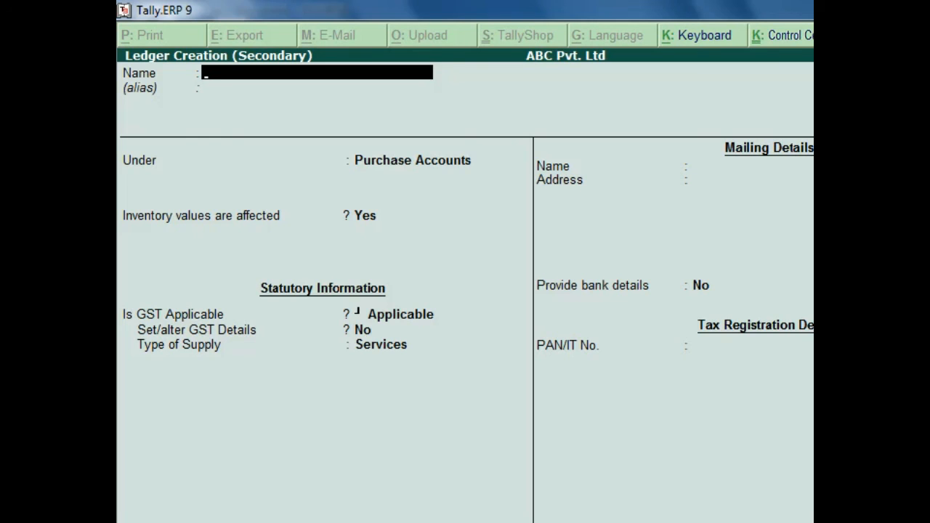
type("IGST")
key("Return")
key("Return")
type("DUT")
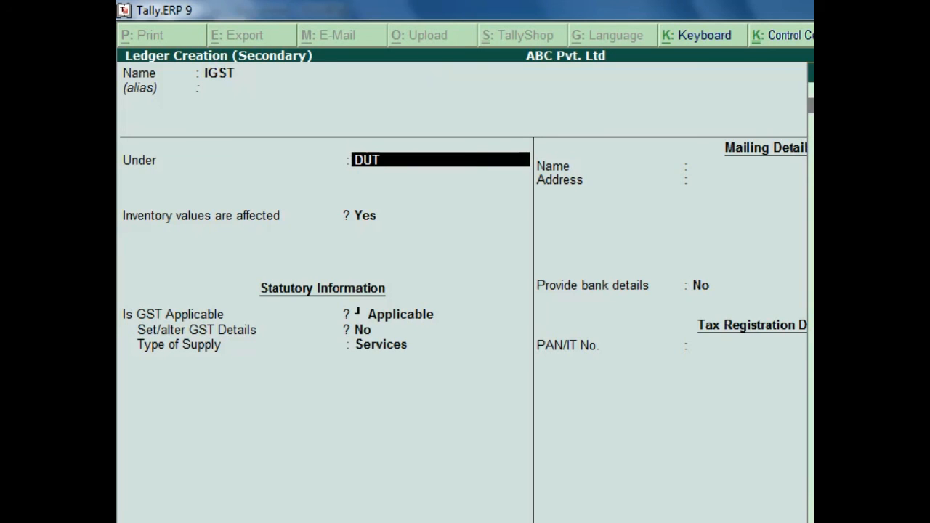
key("Return")
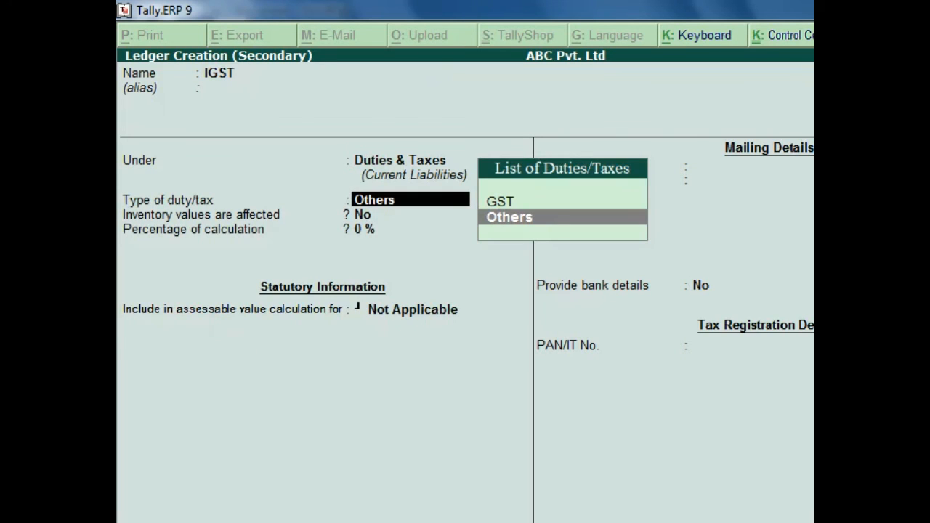
Step: Set the IGST ledger's duty type to GST, tax type to Integrated Tax, and percentage of calculation to 18%
key("Up")
key("Return")
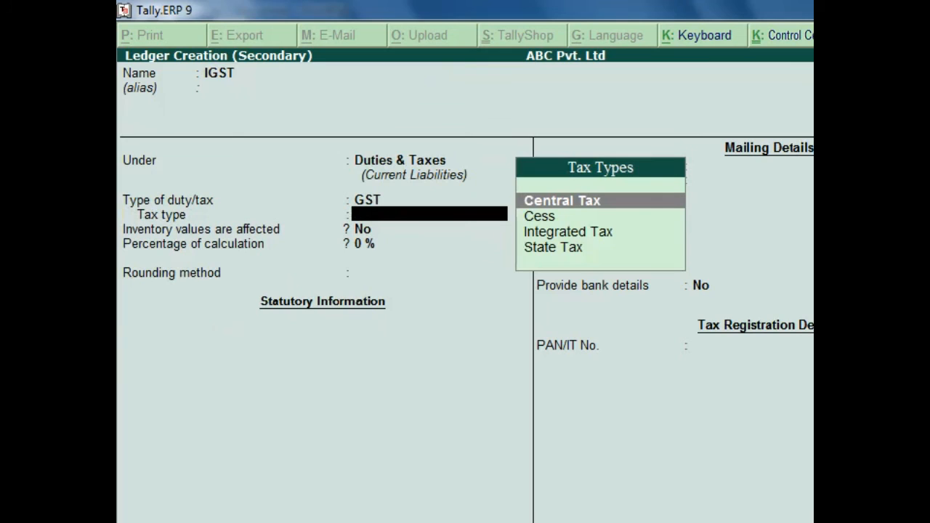
key("Down")
key("Down")
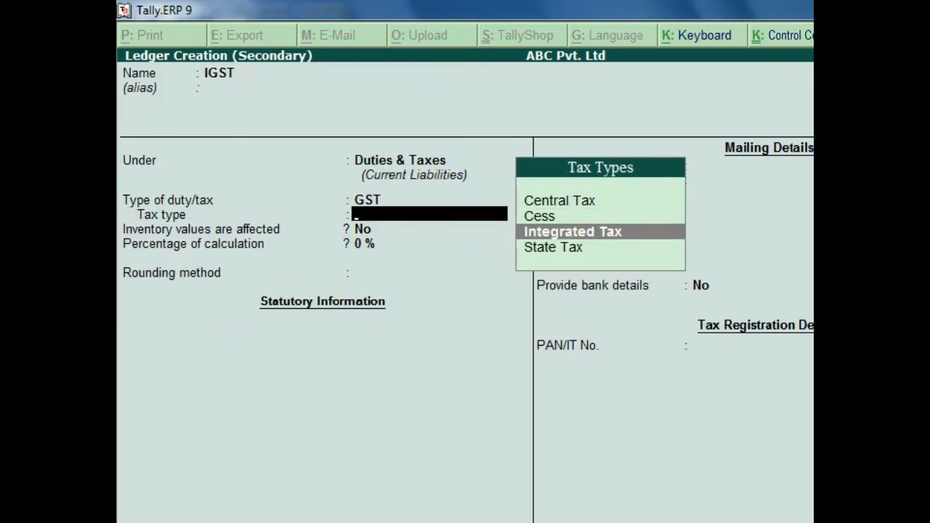
key("Return")
type("18")
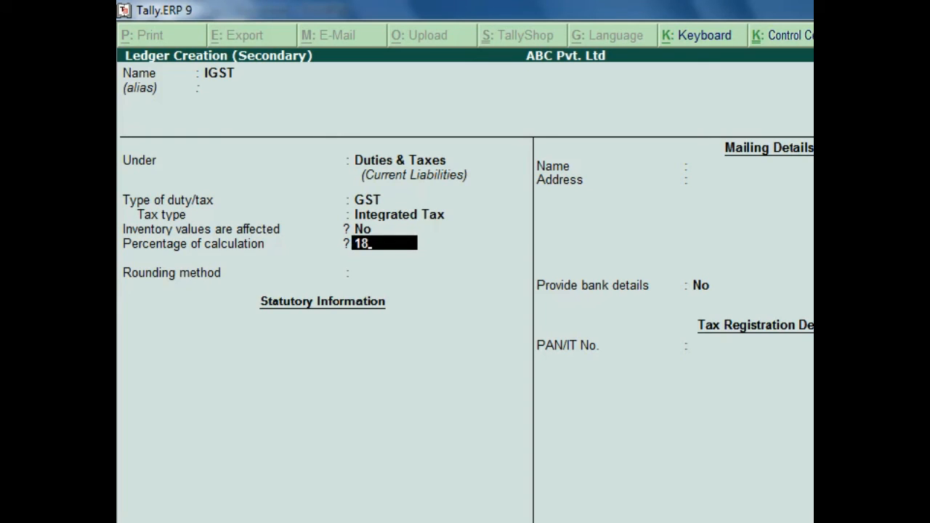
key("Return")
Step: Keep the rounding method Not Applicable and bank details at No, and save the IGST ledger
key("Return")
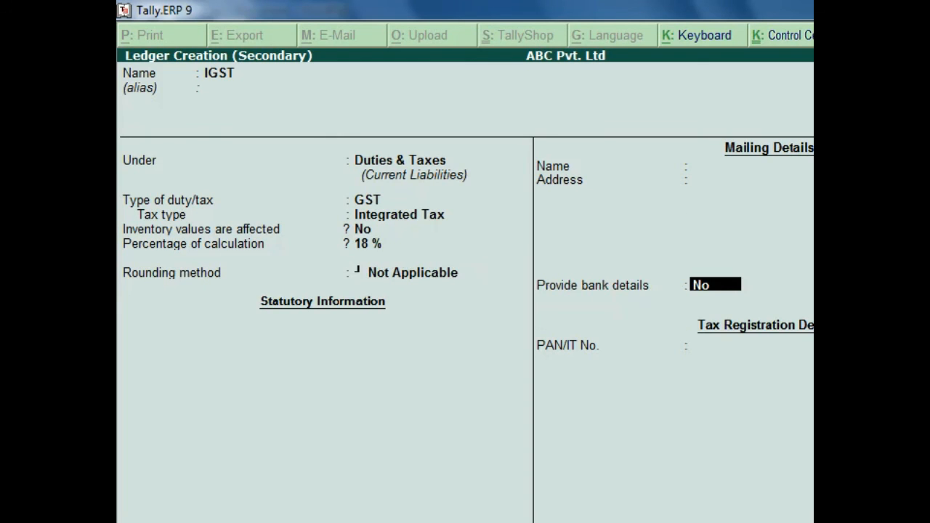
key("Return")
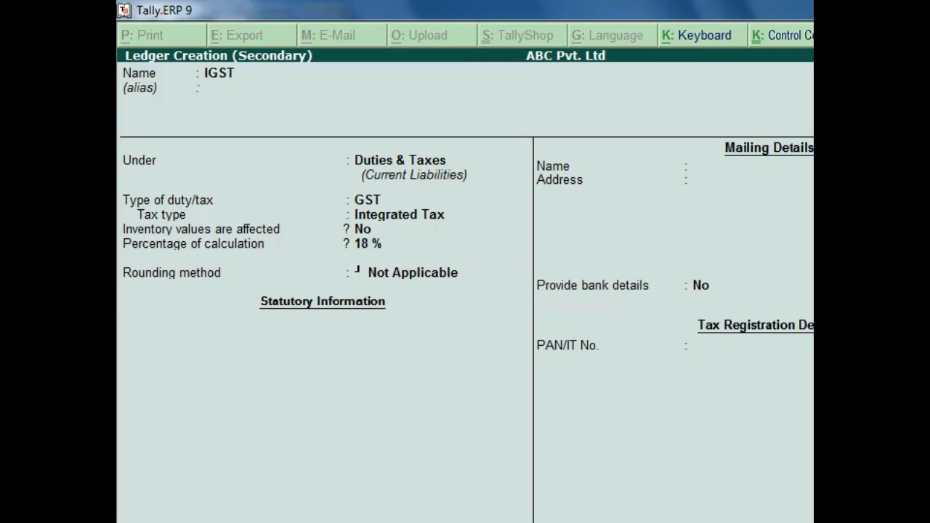
key("BackSpace")
key("BackSpace")
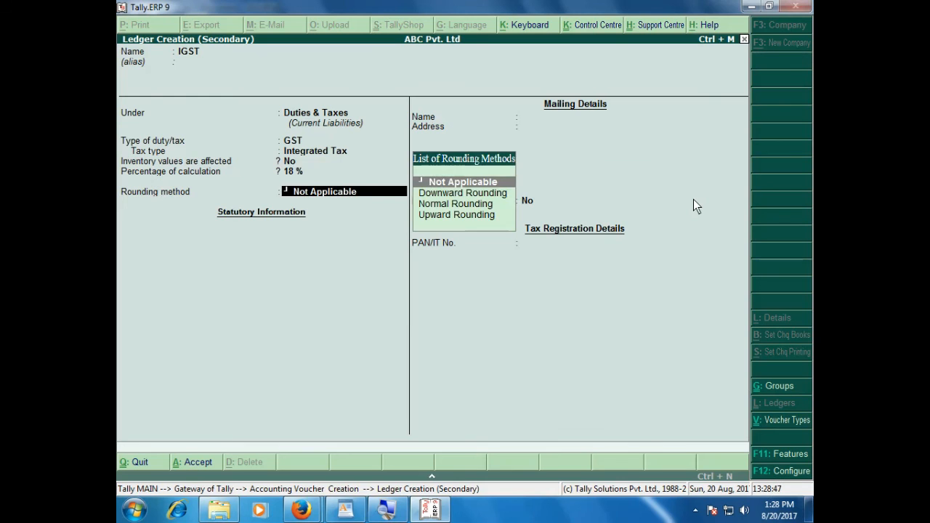
key("Return")
key("Return")
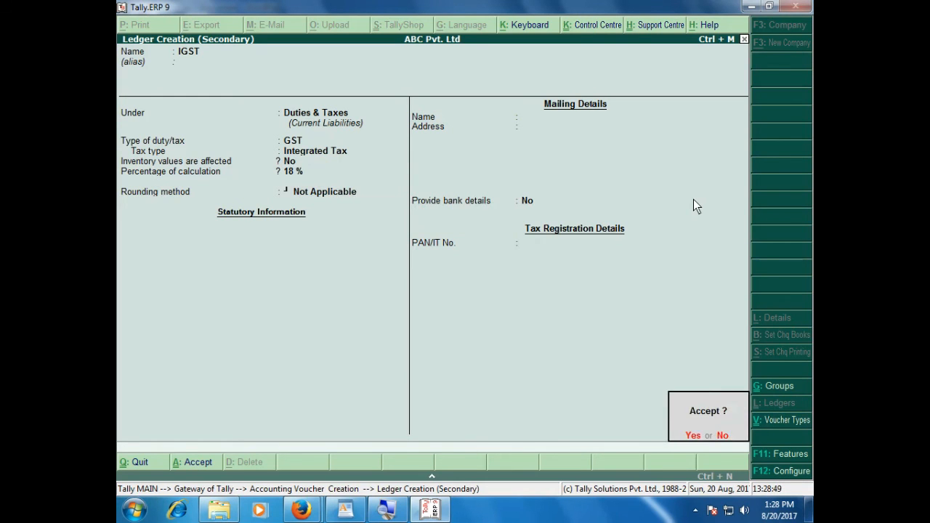
key("Return")
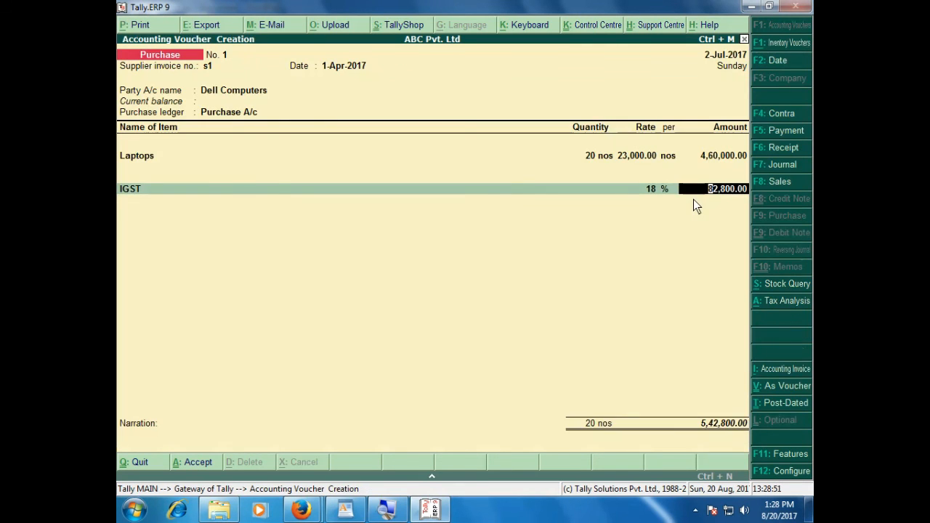
Step: Accept the calculated IGST amount, end the ledger list, and proceed to the purchase voucher's narration
key("Return")
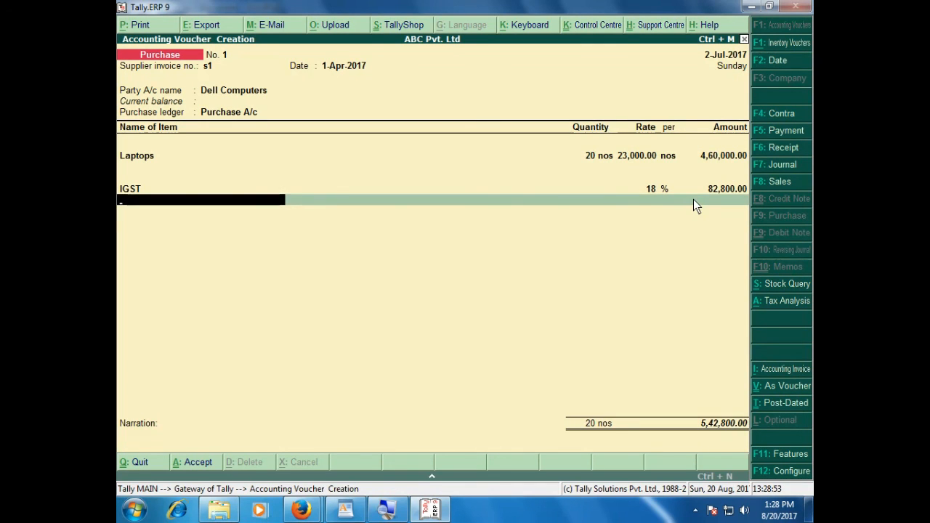
key("Return")
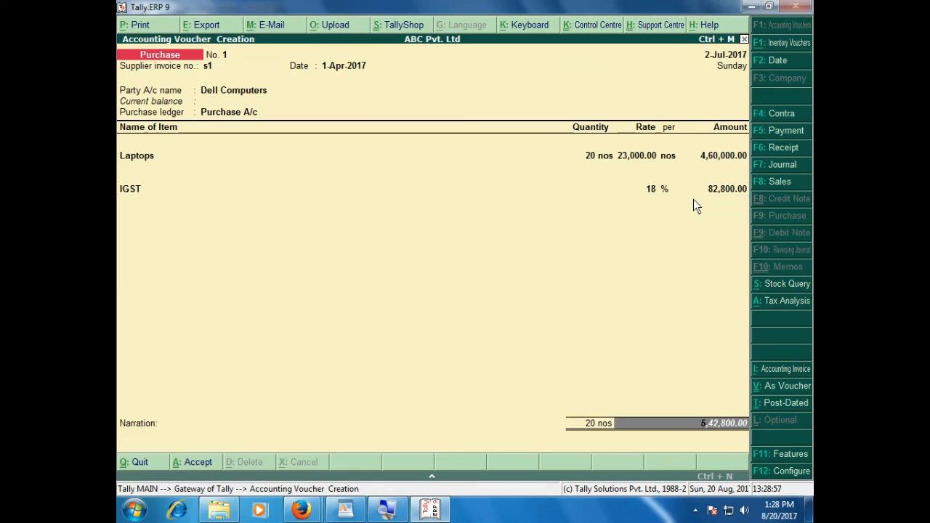
key("Return")
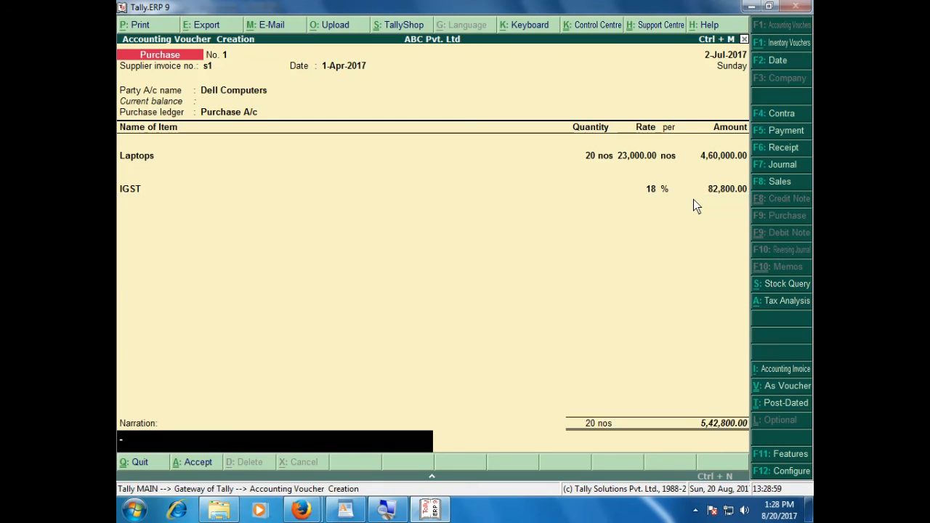